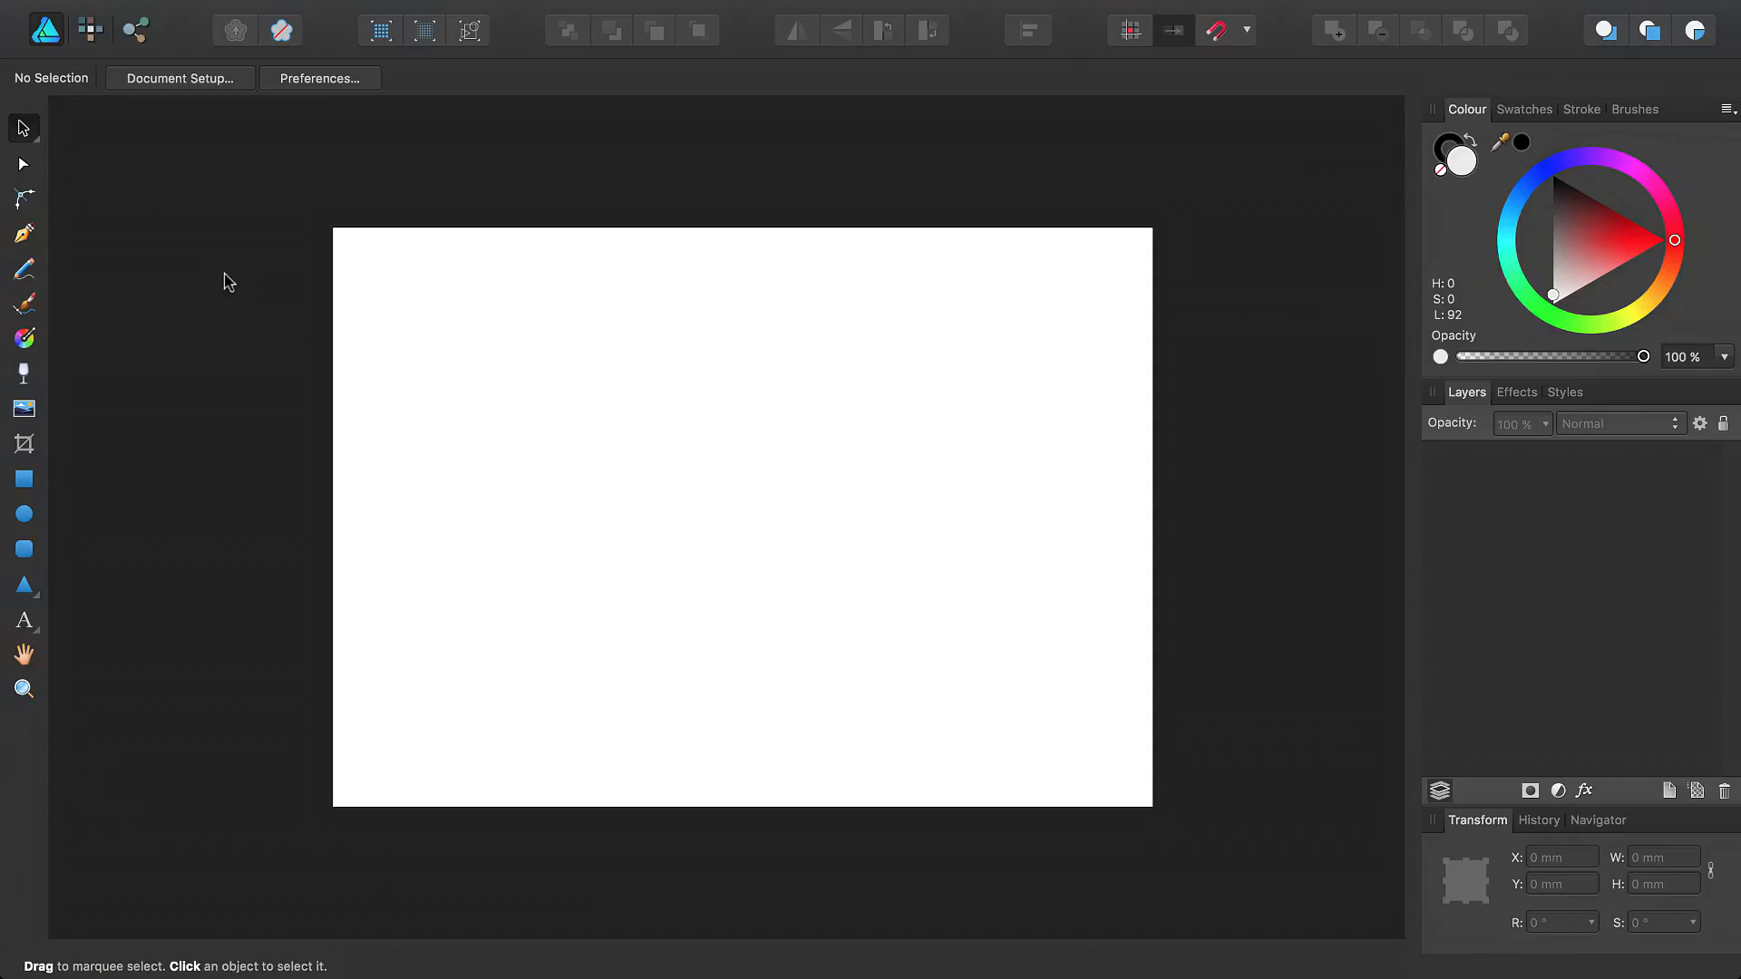
Step: Draw a rounded rectangle about 42.5 by 63 mm near the page's upper-left corner and fill it with dark red
left_click(25, 550)
left_click_drag(357, 256, 474, 427)
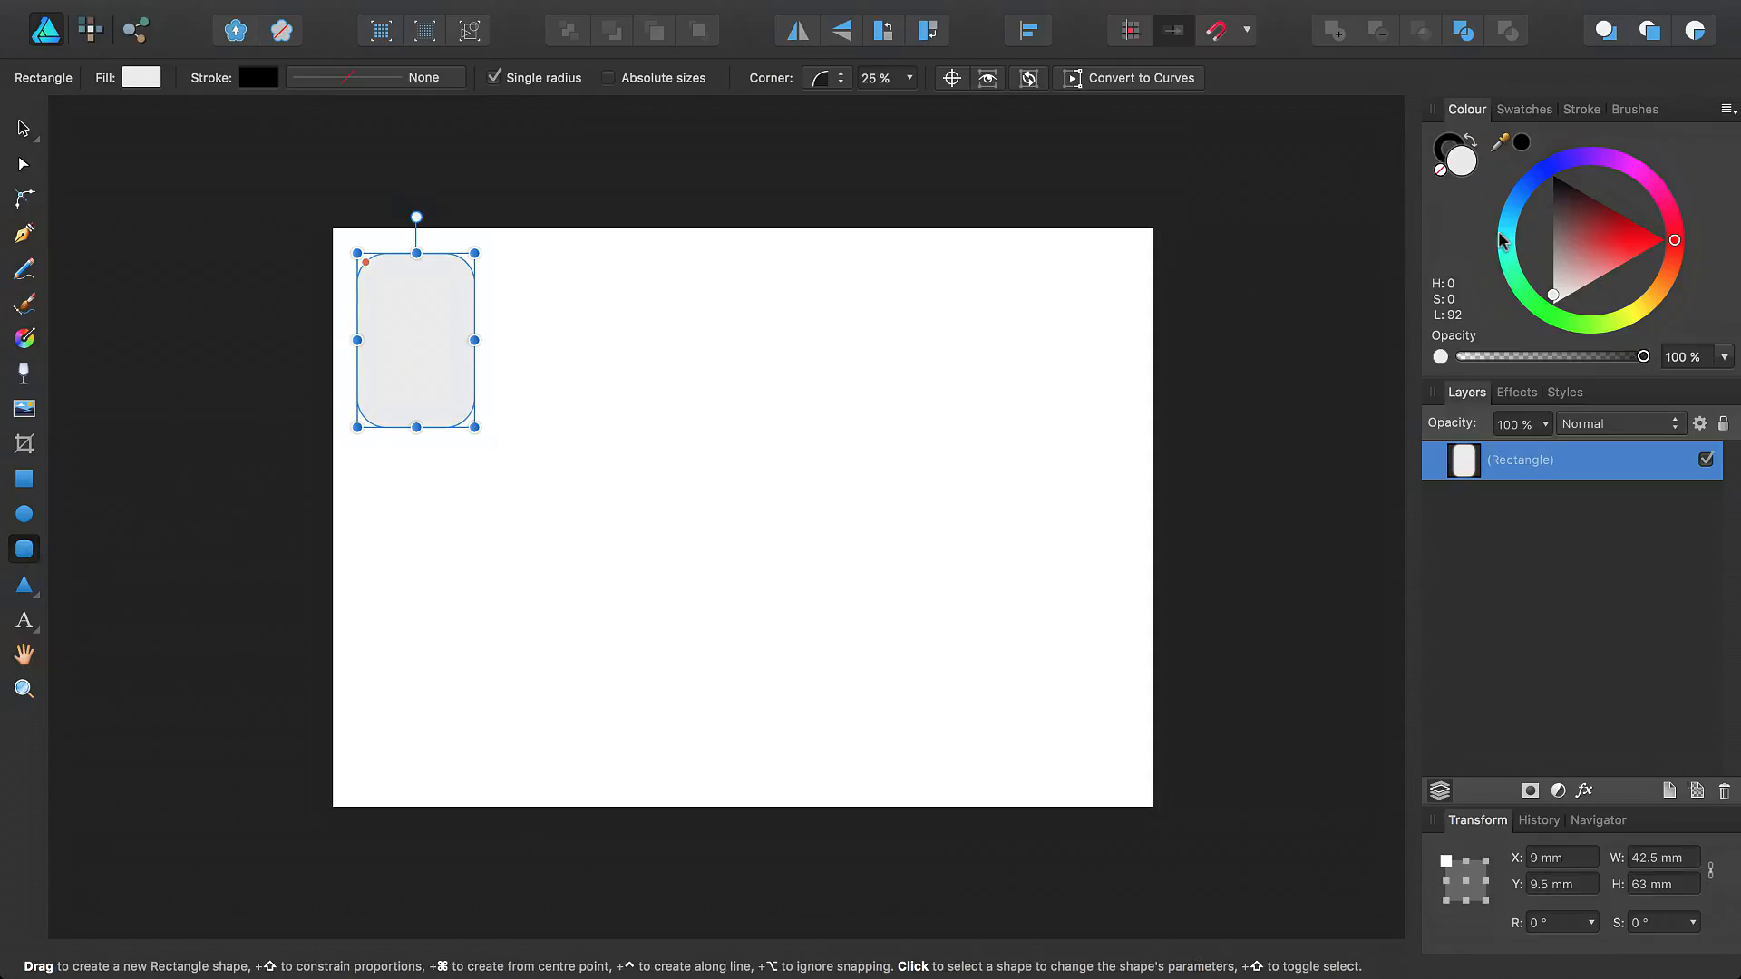
left_click_drag(1601, 239, 1616, 233)
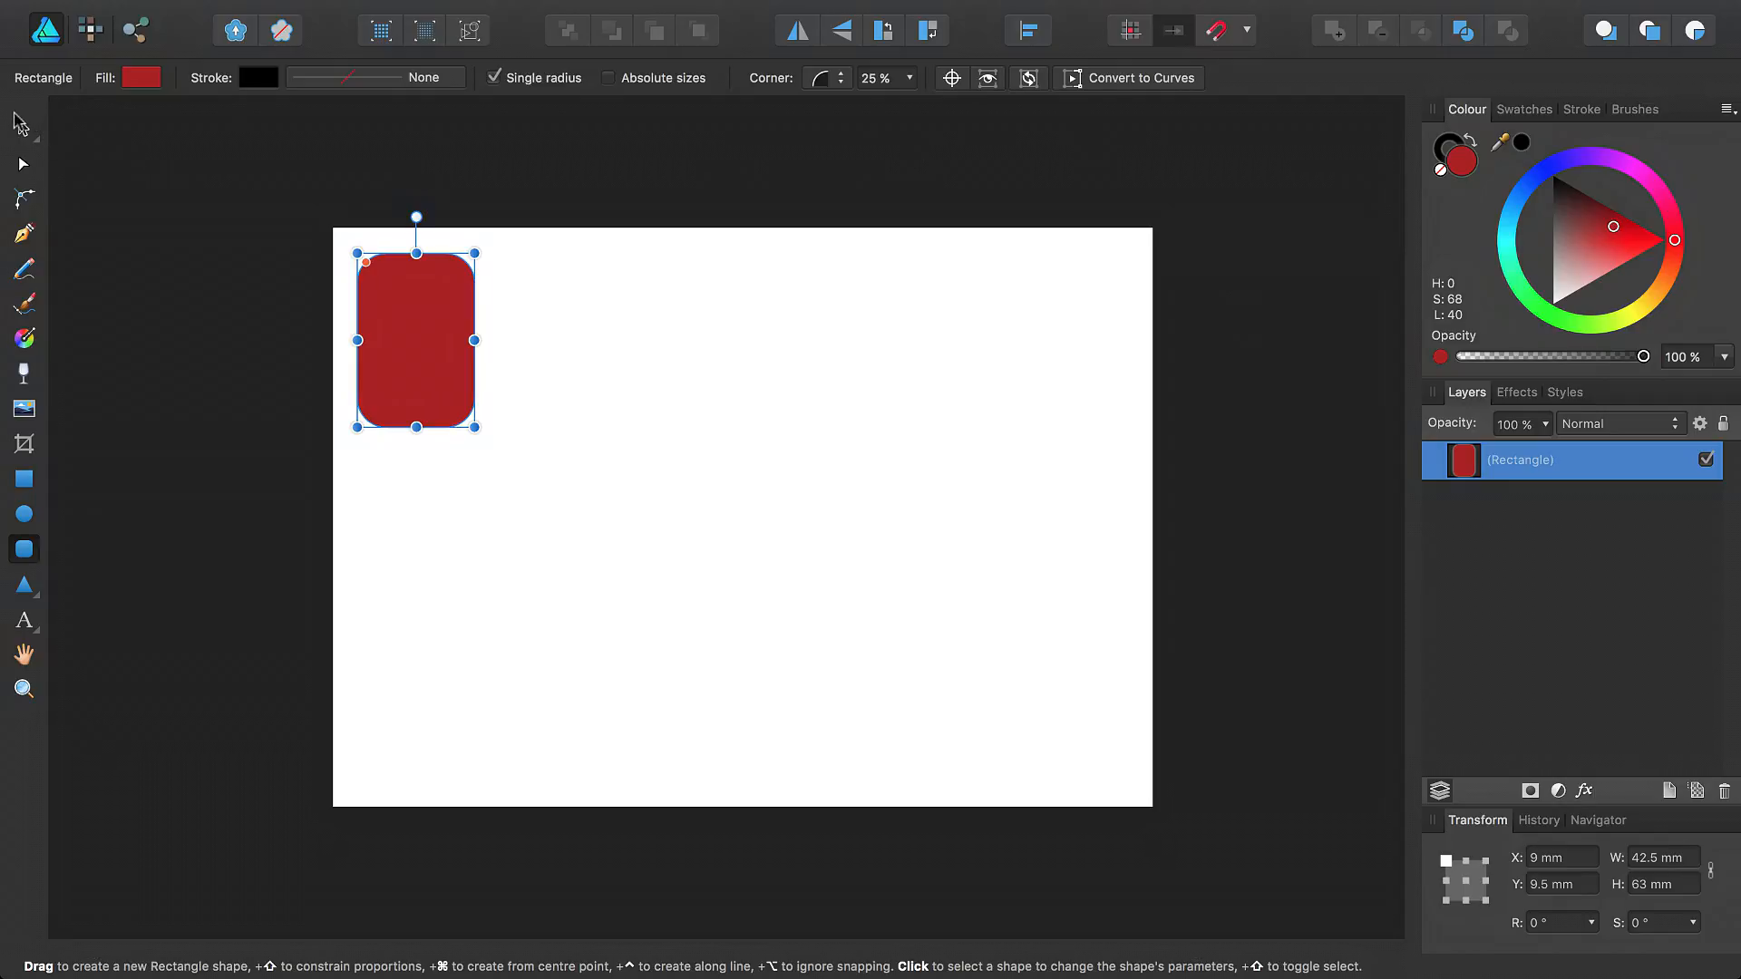
Step: Duplicate the red rounded rectangle and place the copy level with the original, just to its right
left_click(25, 131)
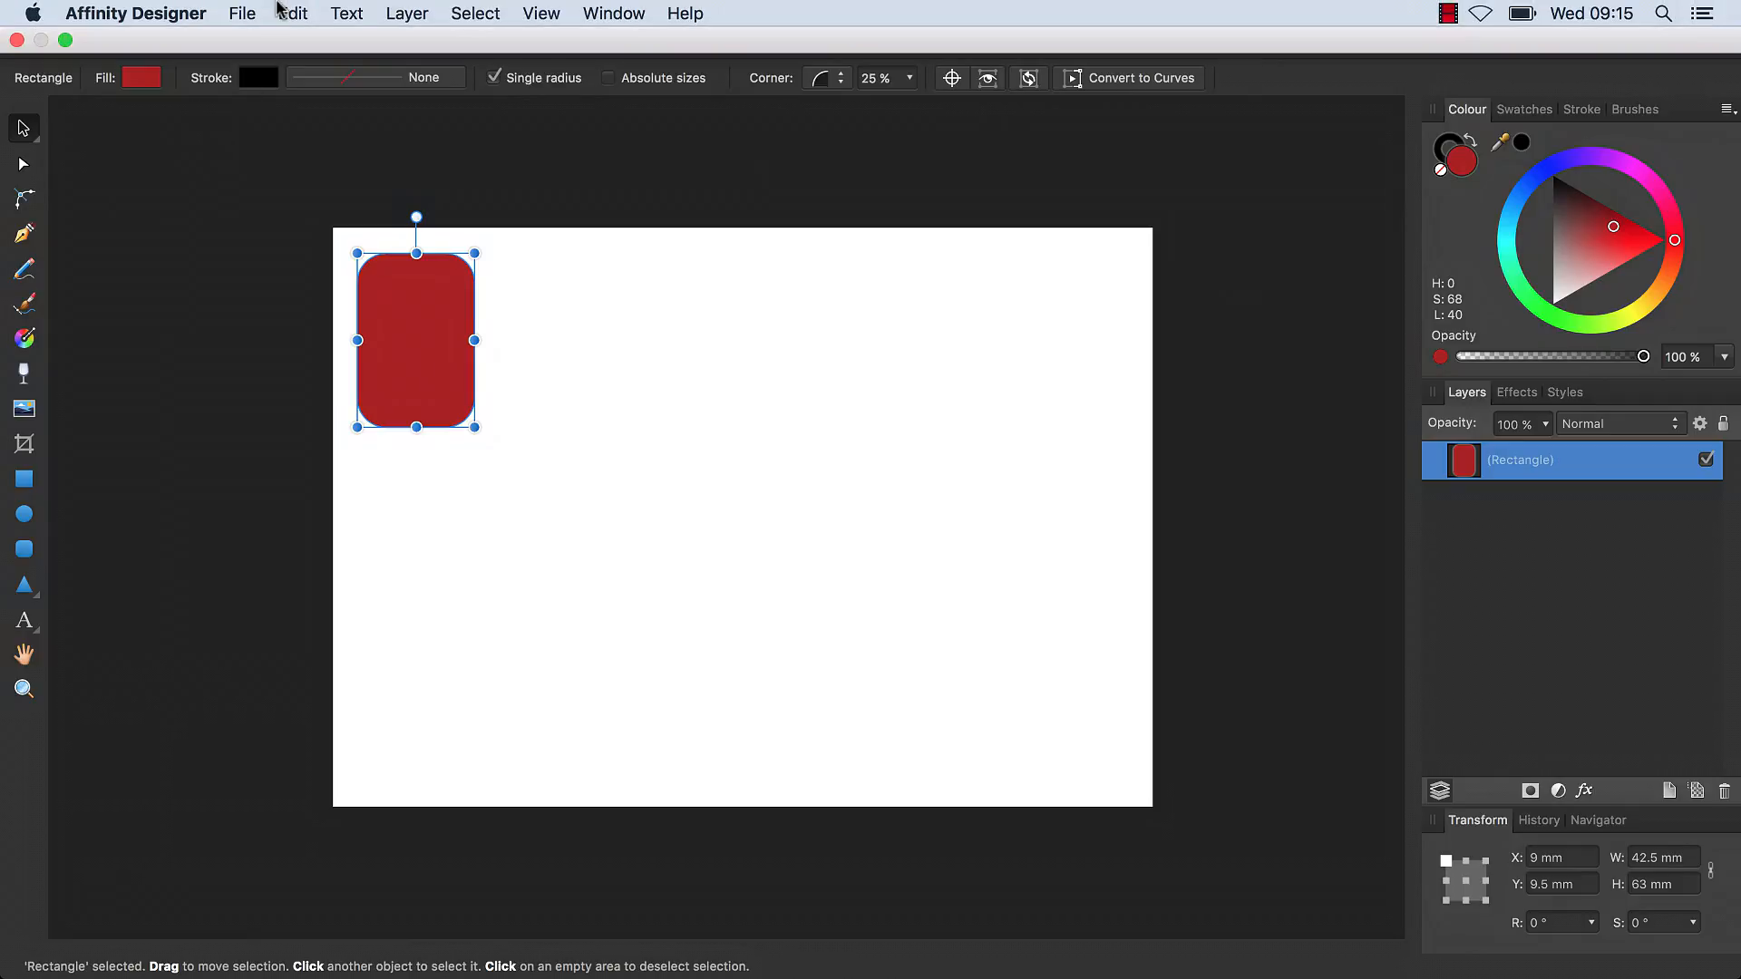
left_click(288, 13)
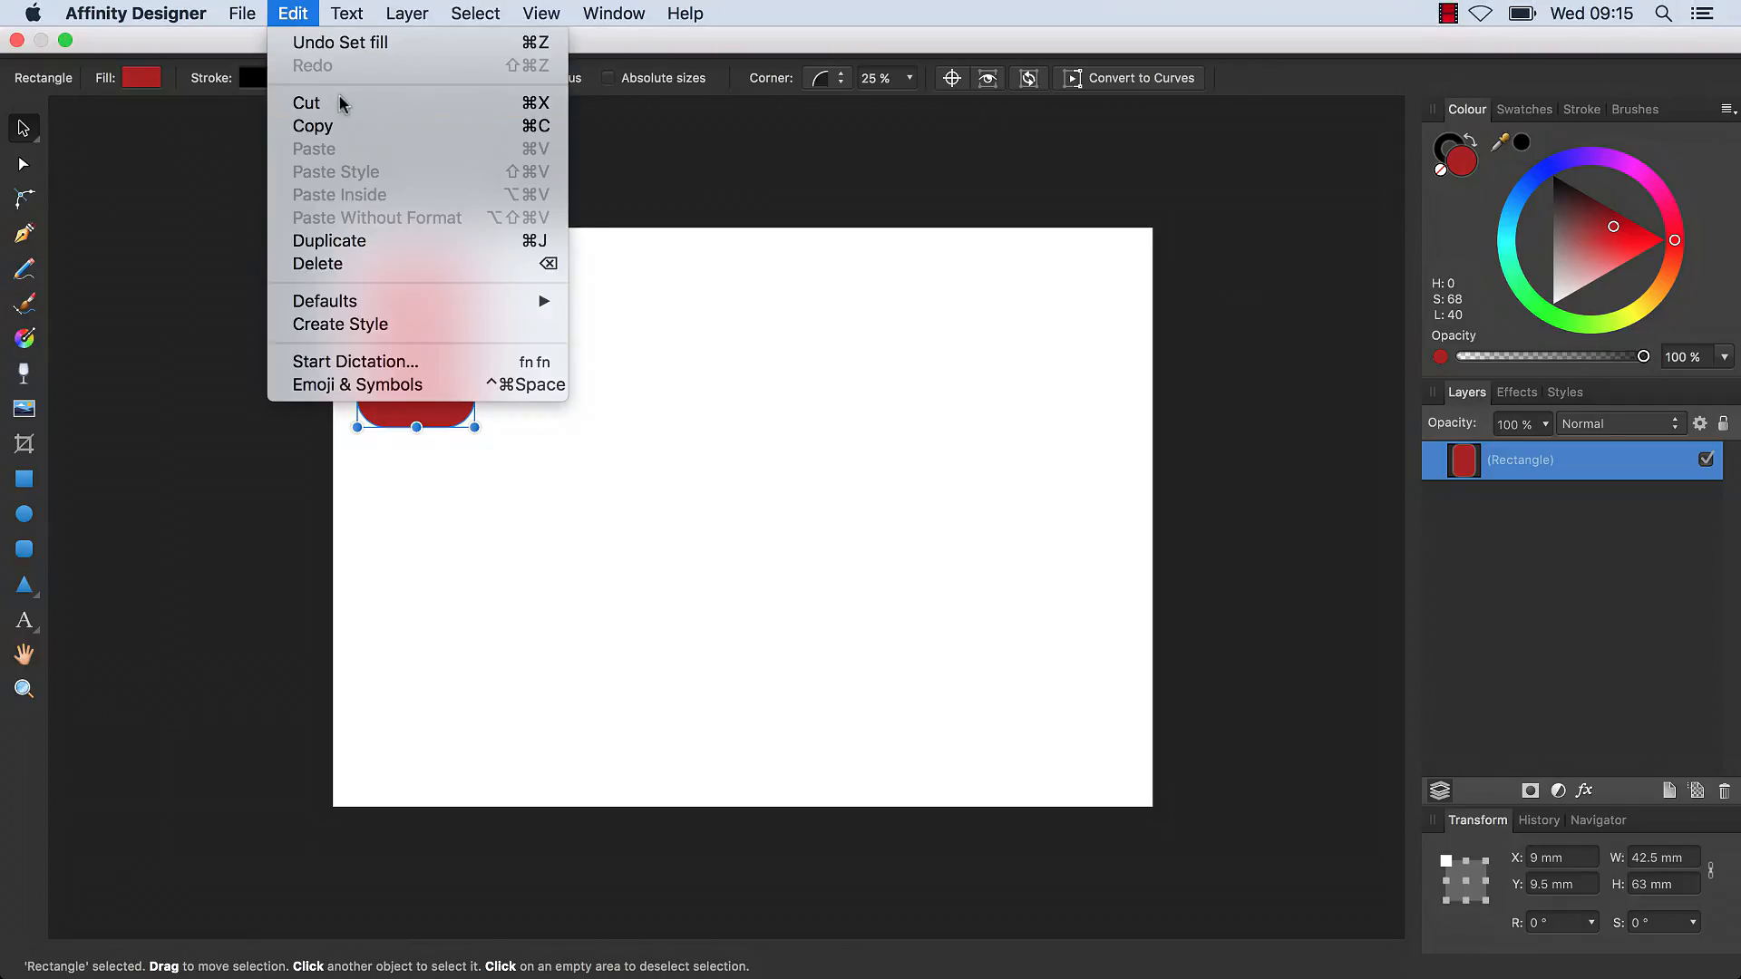
left_click(402, 248)
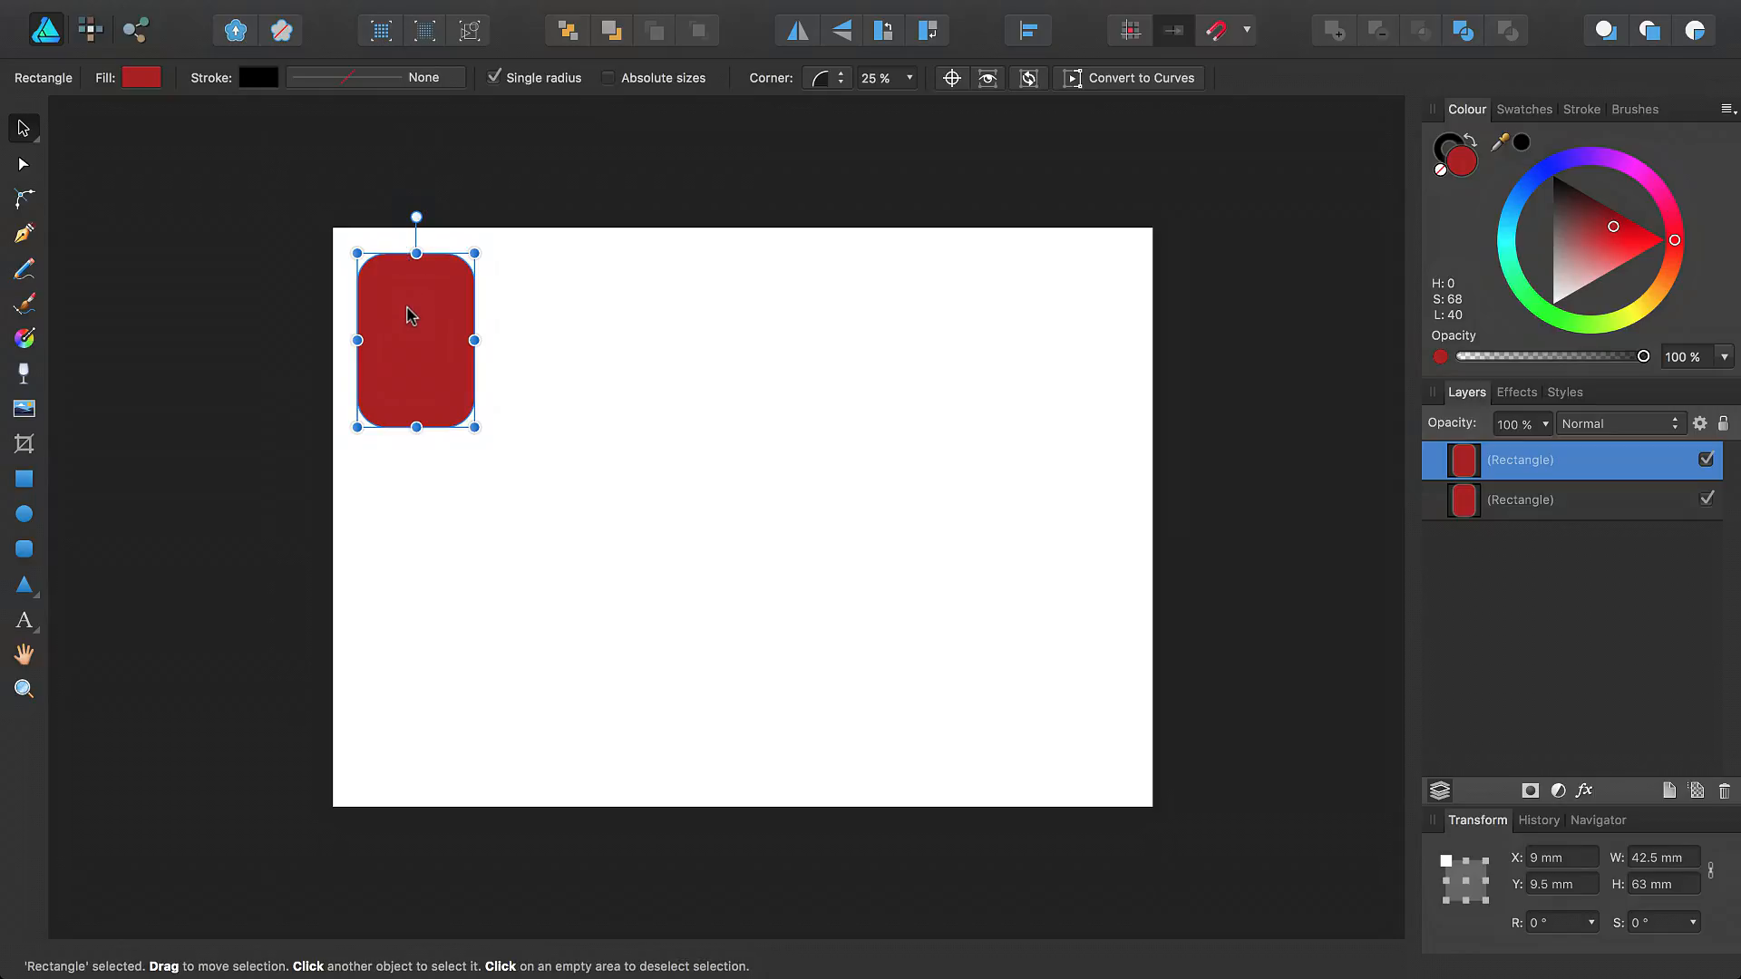
left_click_drag(406, 315, 545, 320)
key("shift")
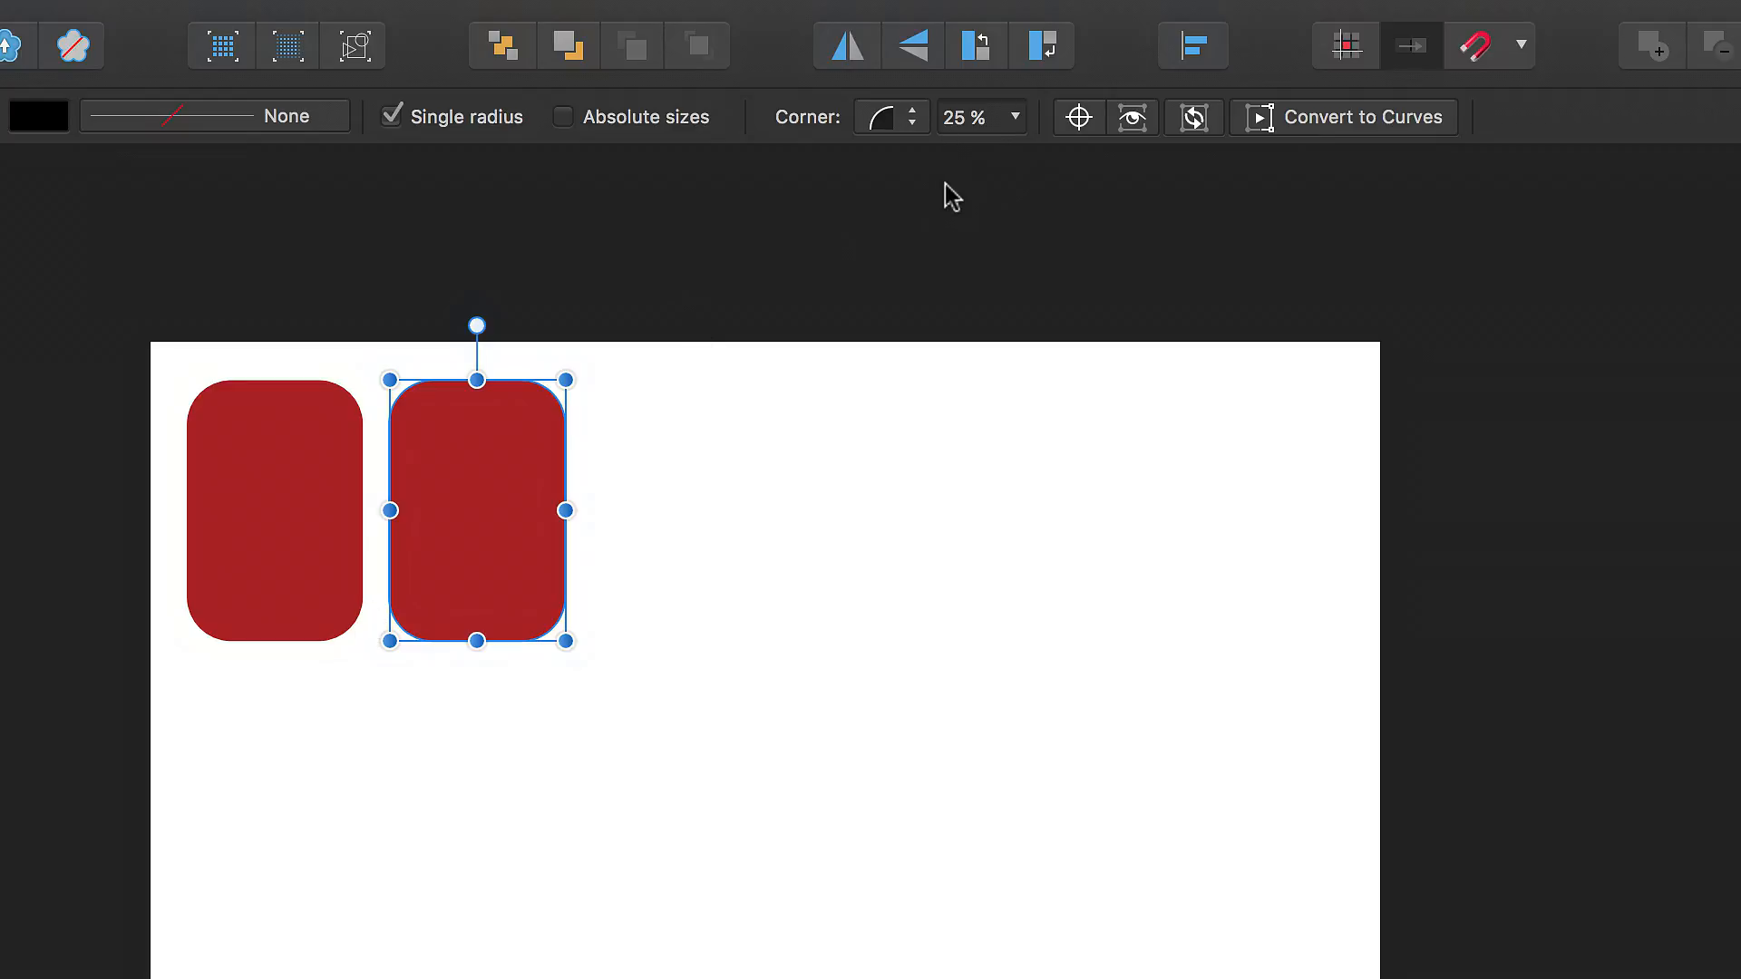
Step: Turn on absolute corner sizes for the copy and enlarge both rectangles together to about 263 by 181 mm overall
left_click(567, 118)
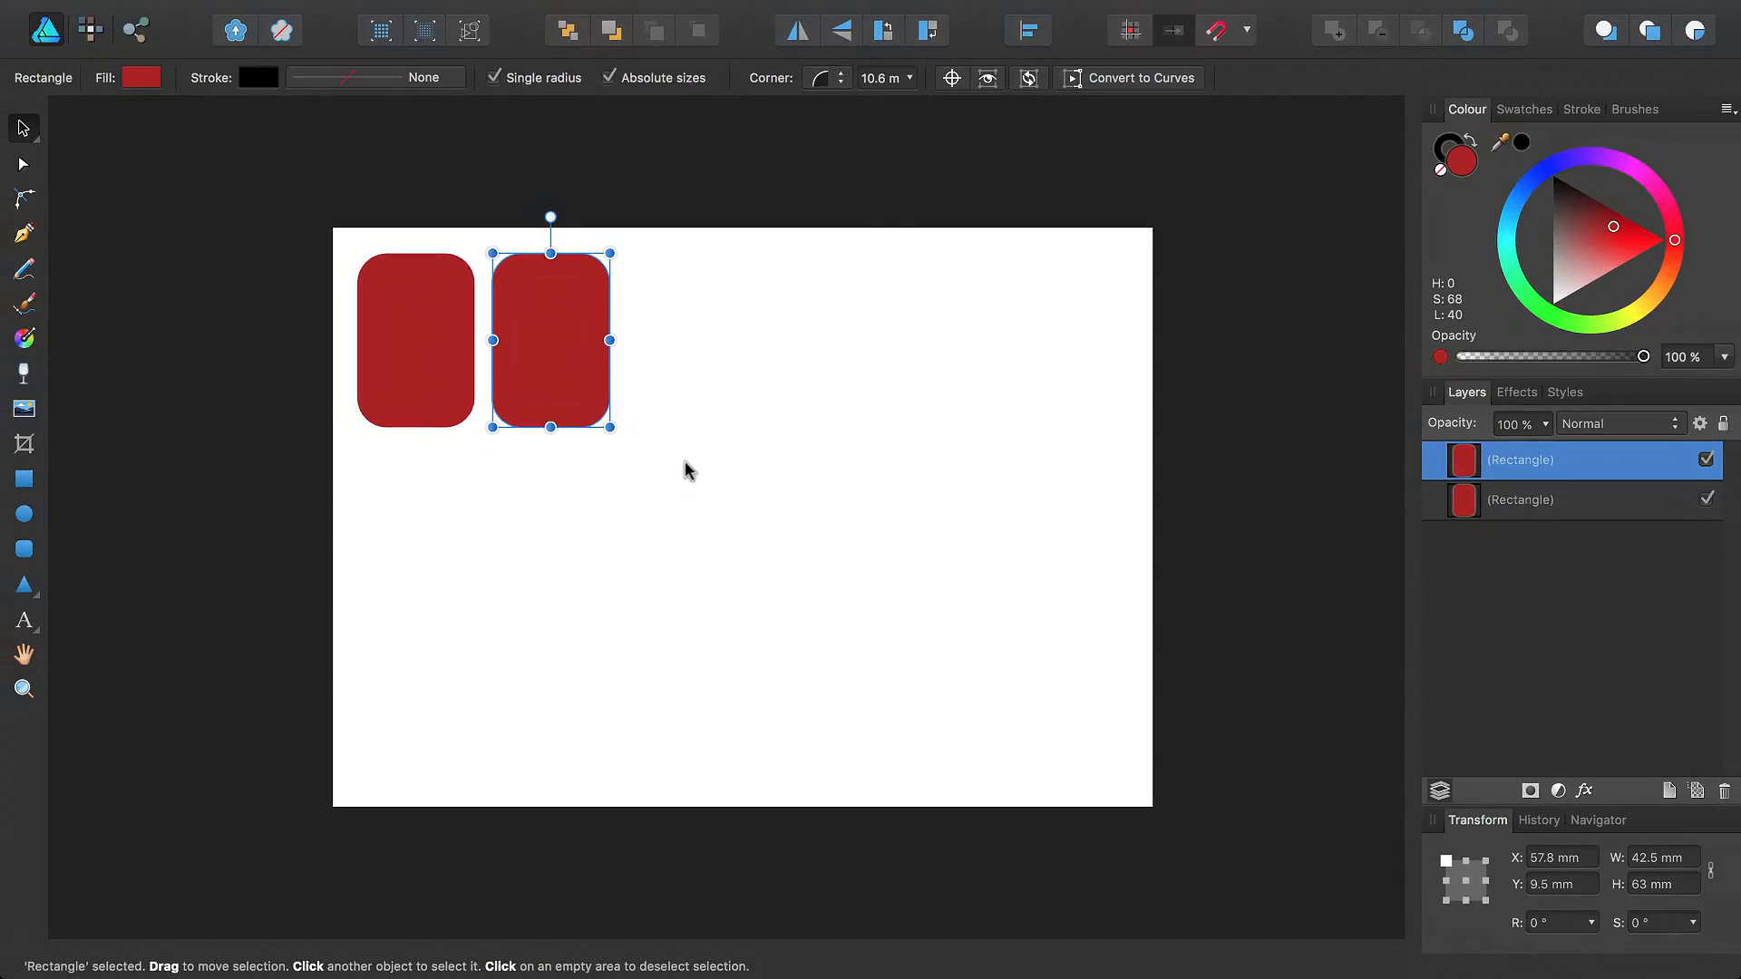
left_click_drag(681, 465, 343, 225)
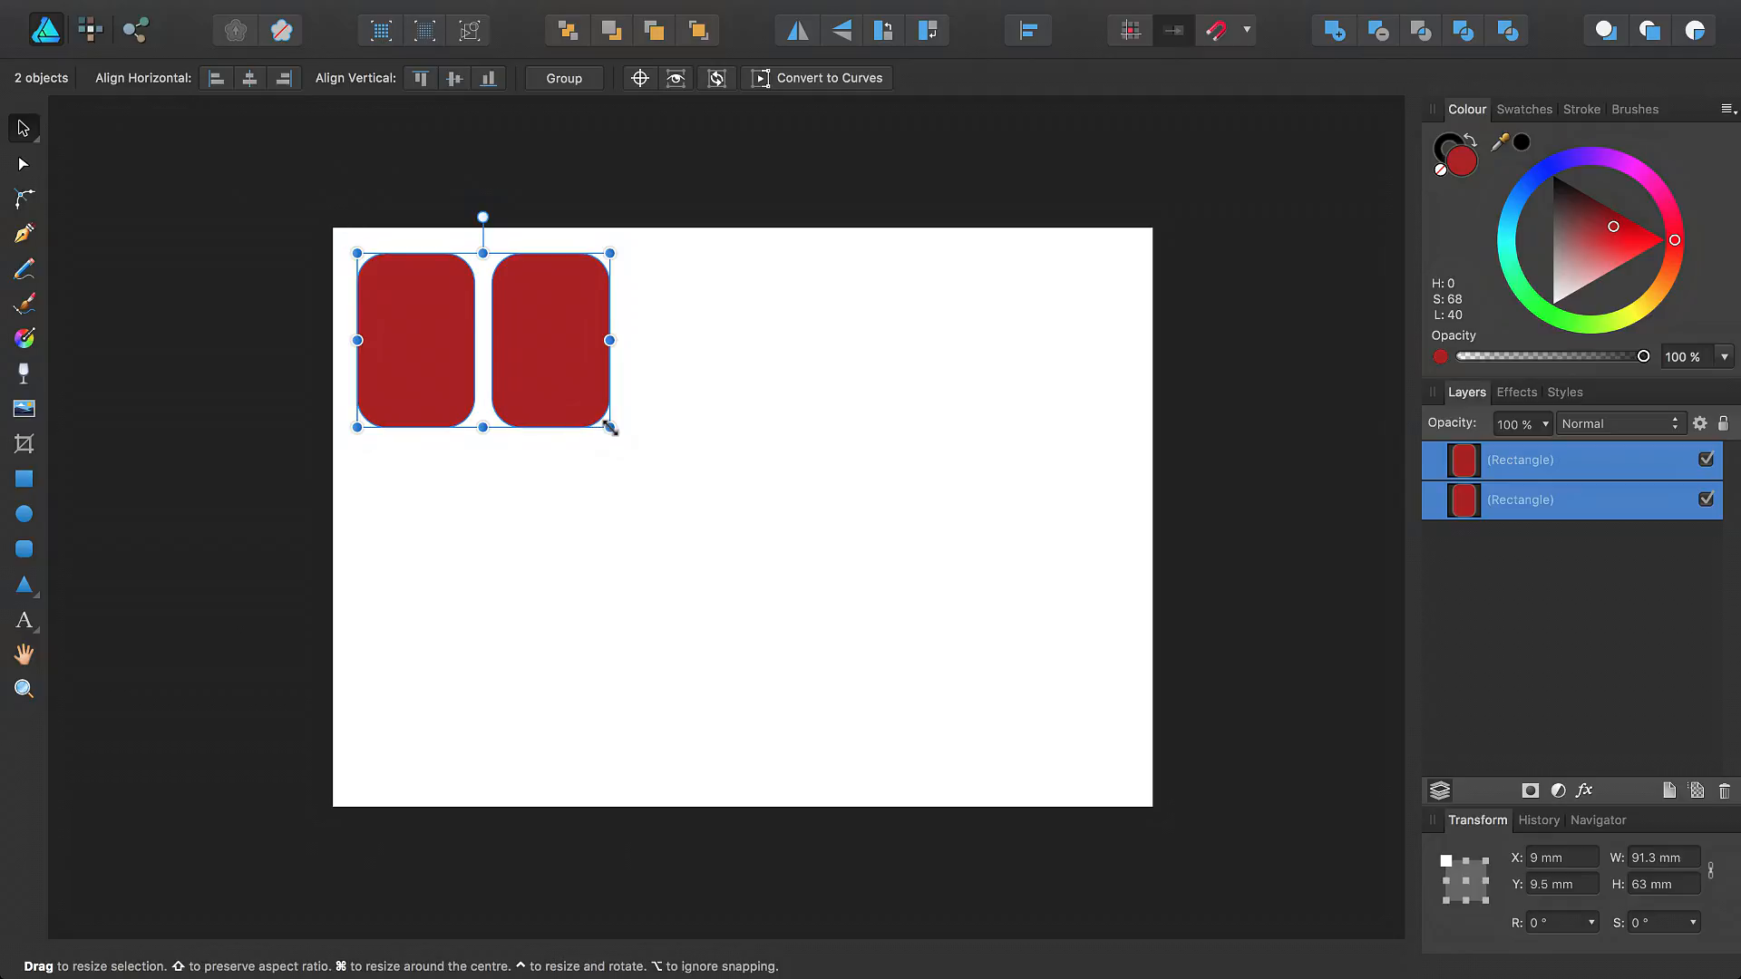
left_click_drag(609, 427, 1028, 839)
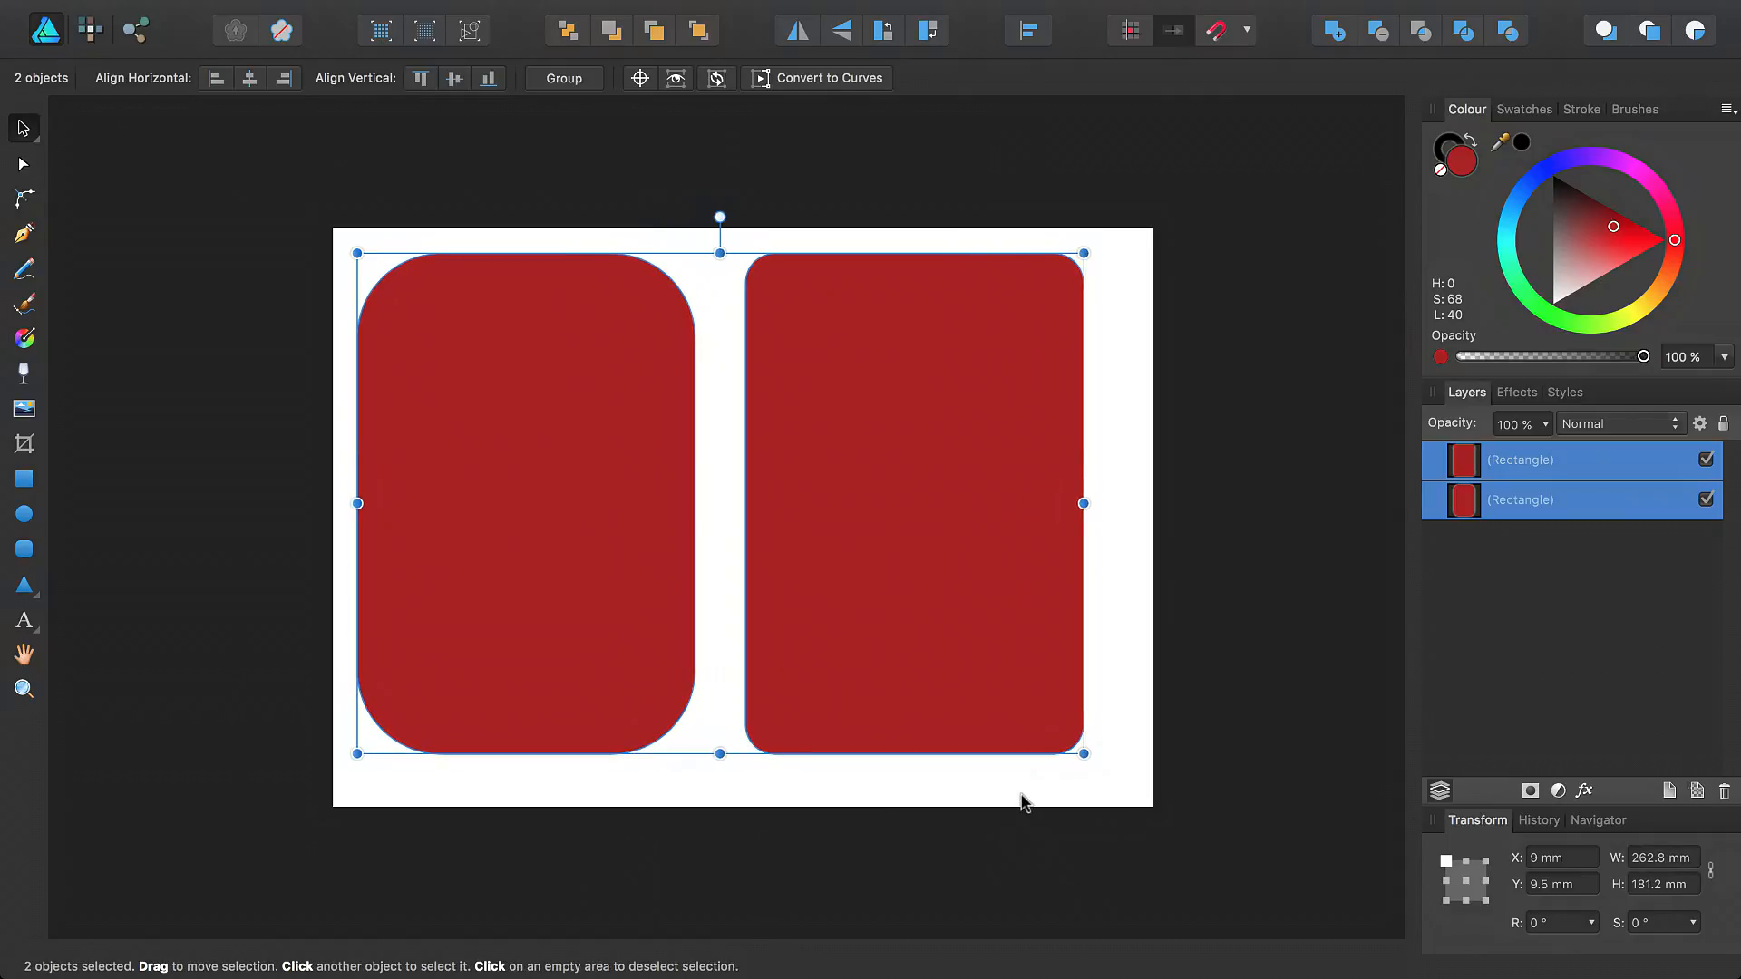
left_click(1023, 802)
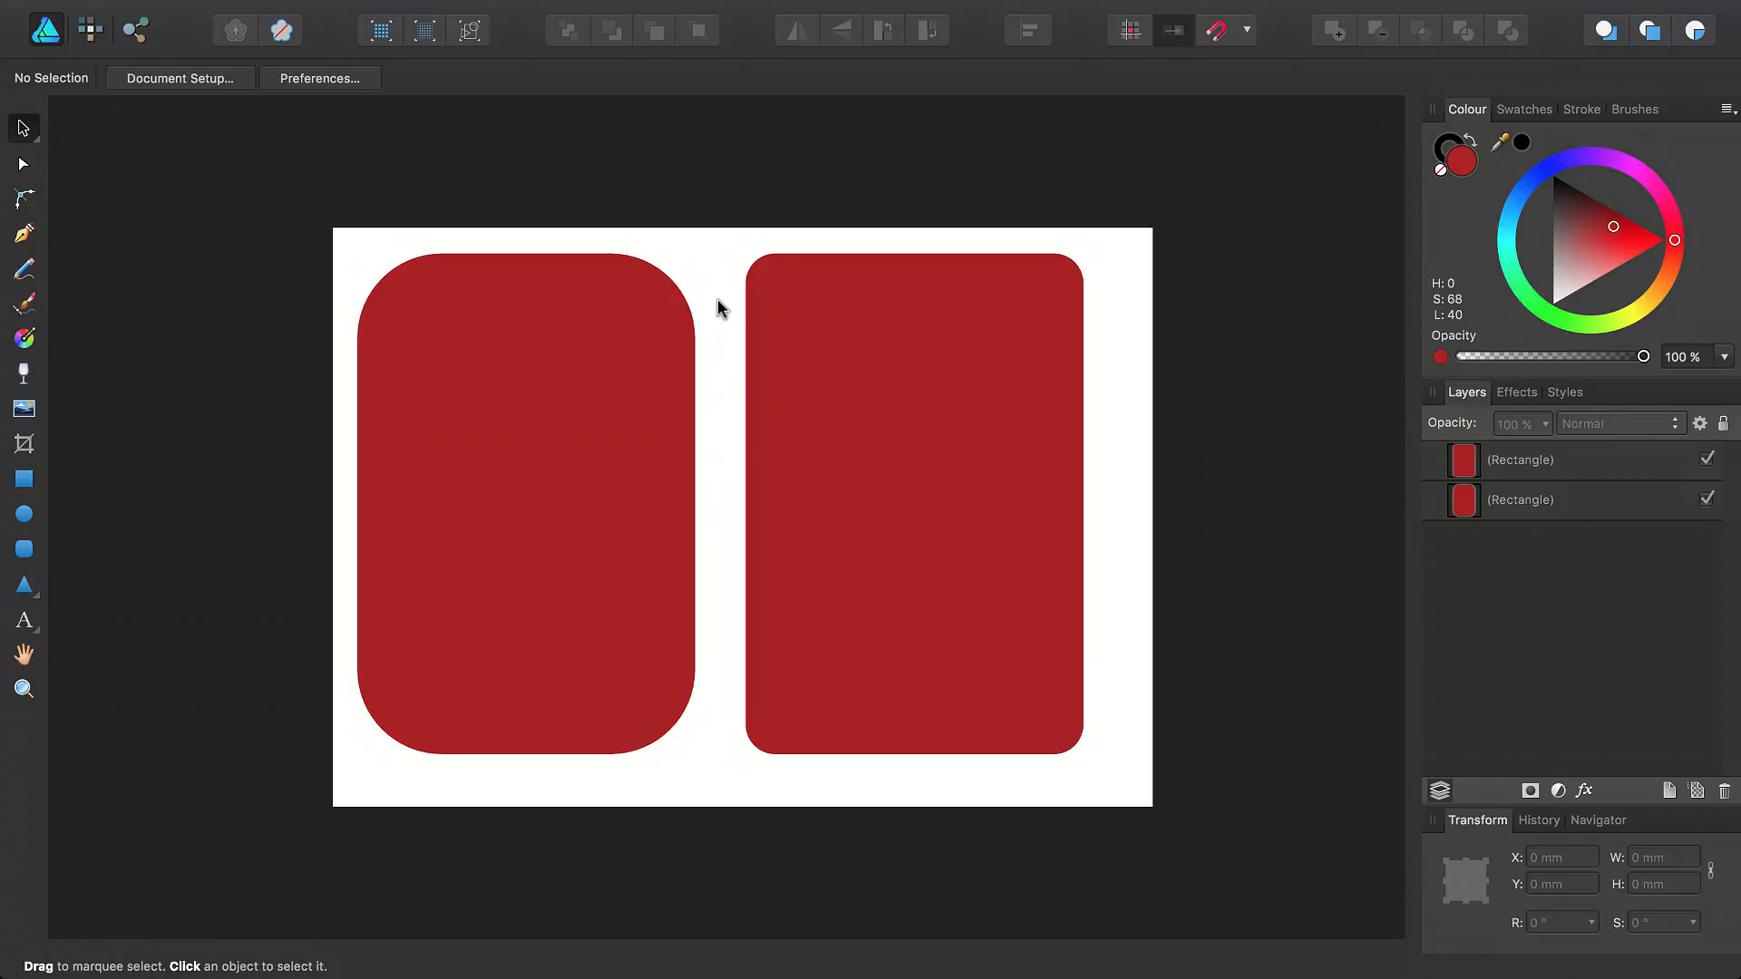
Step: Compare the corner settings of the two enlarged rectangles and delete the left one
left_click(832, 354)
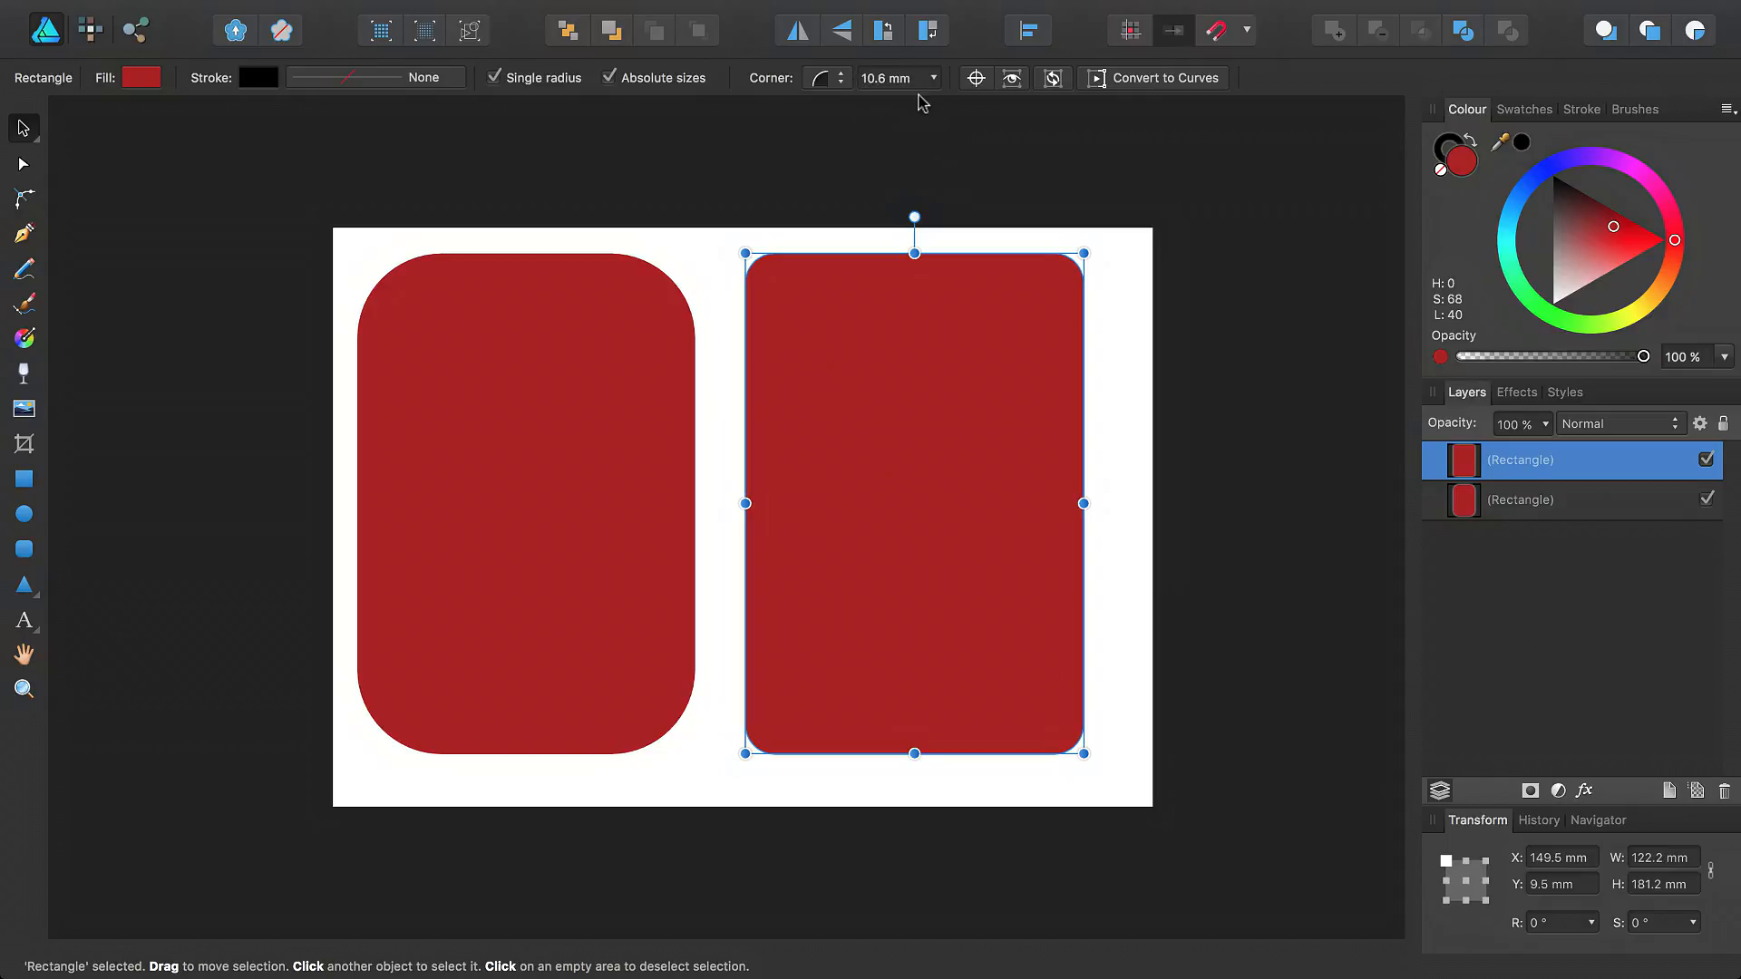
left_click(612, 304)
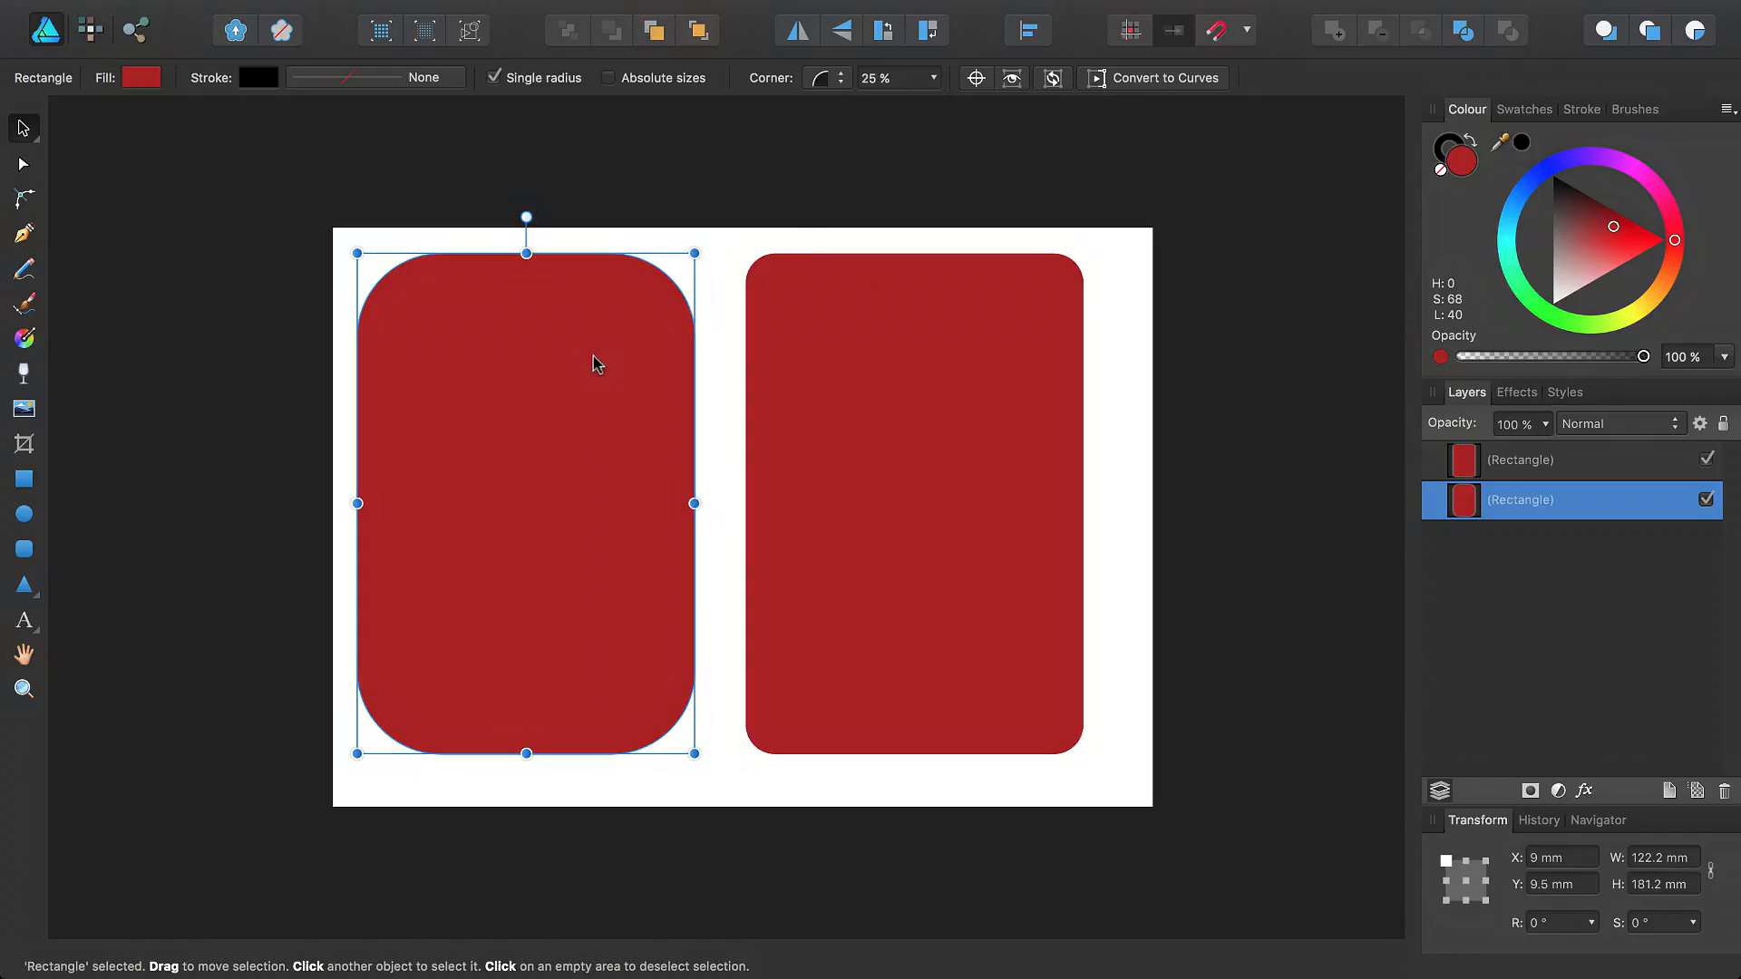
key("BackSpace")
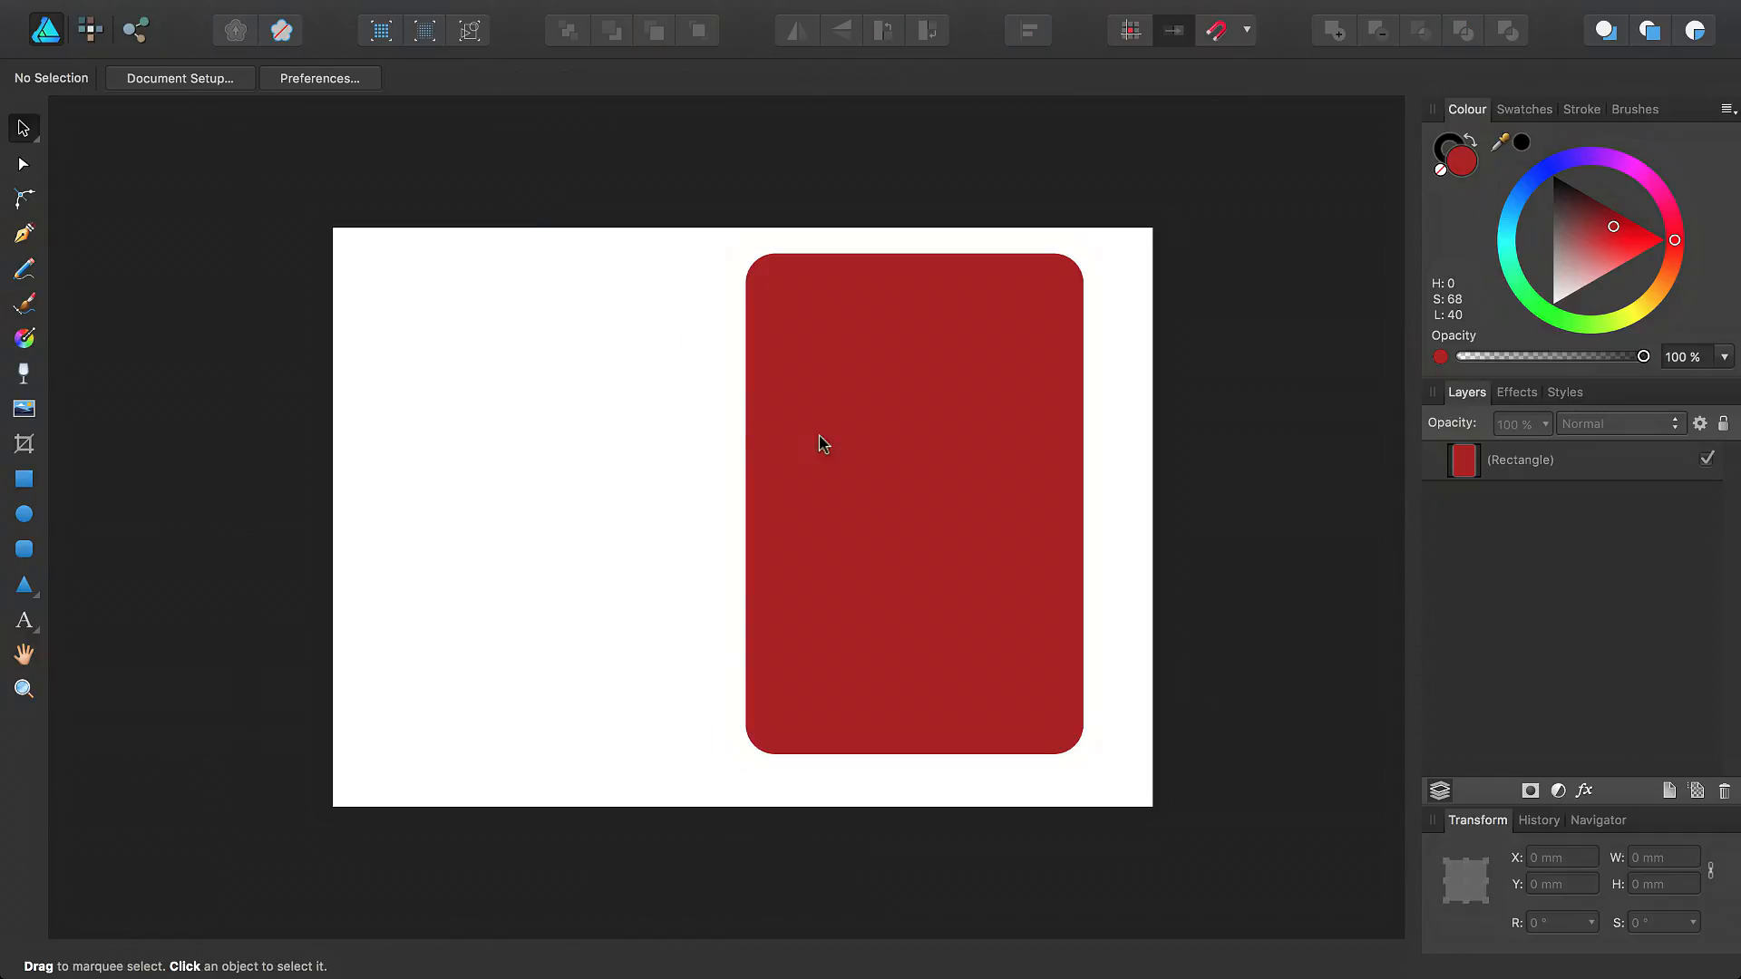
Step: Shift the remaining rectangle to about X 156 mm, Y 13 mm and give it a 16 pt black stroke
left_click_drag(870, 444, 890, 458)
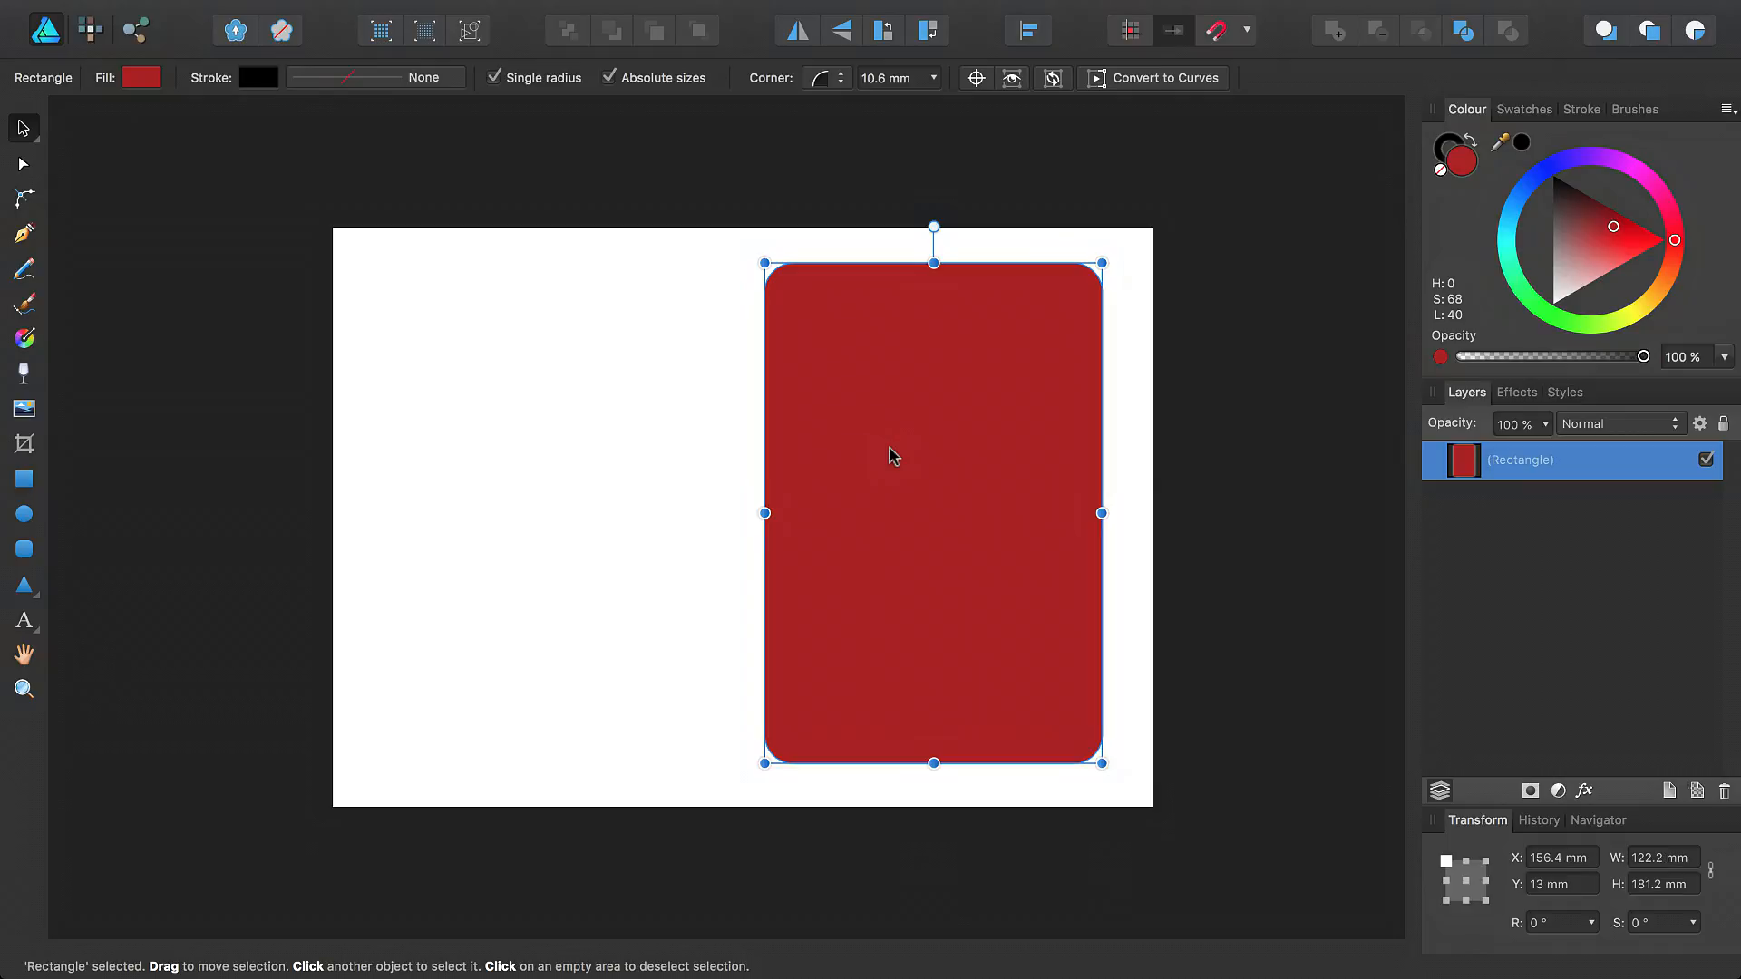
left_click(1583, 109)
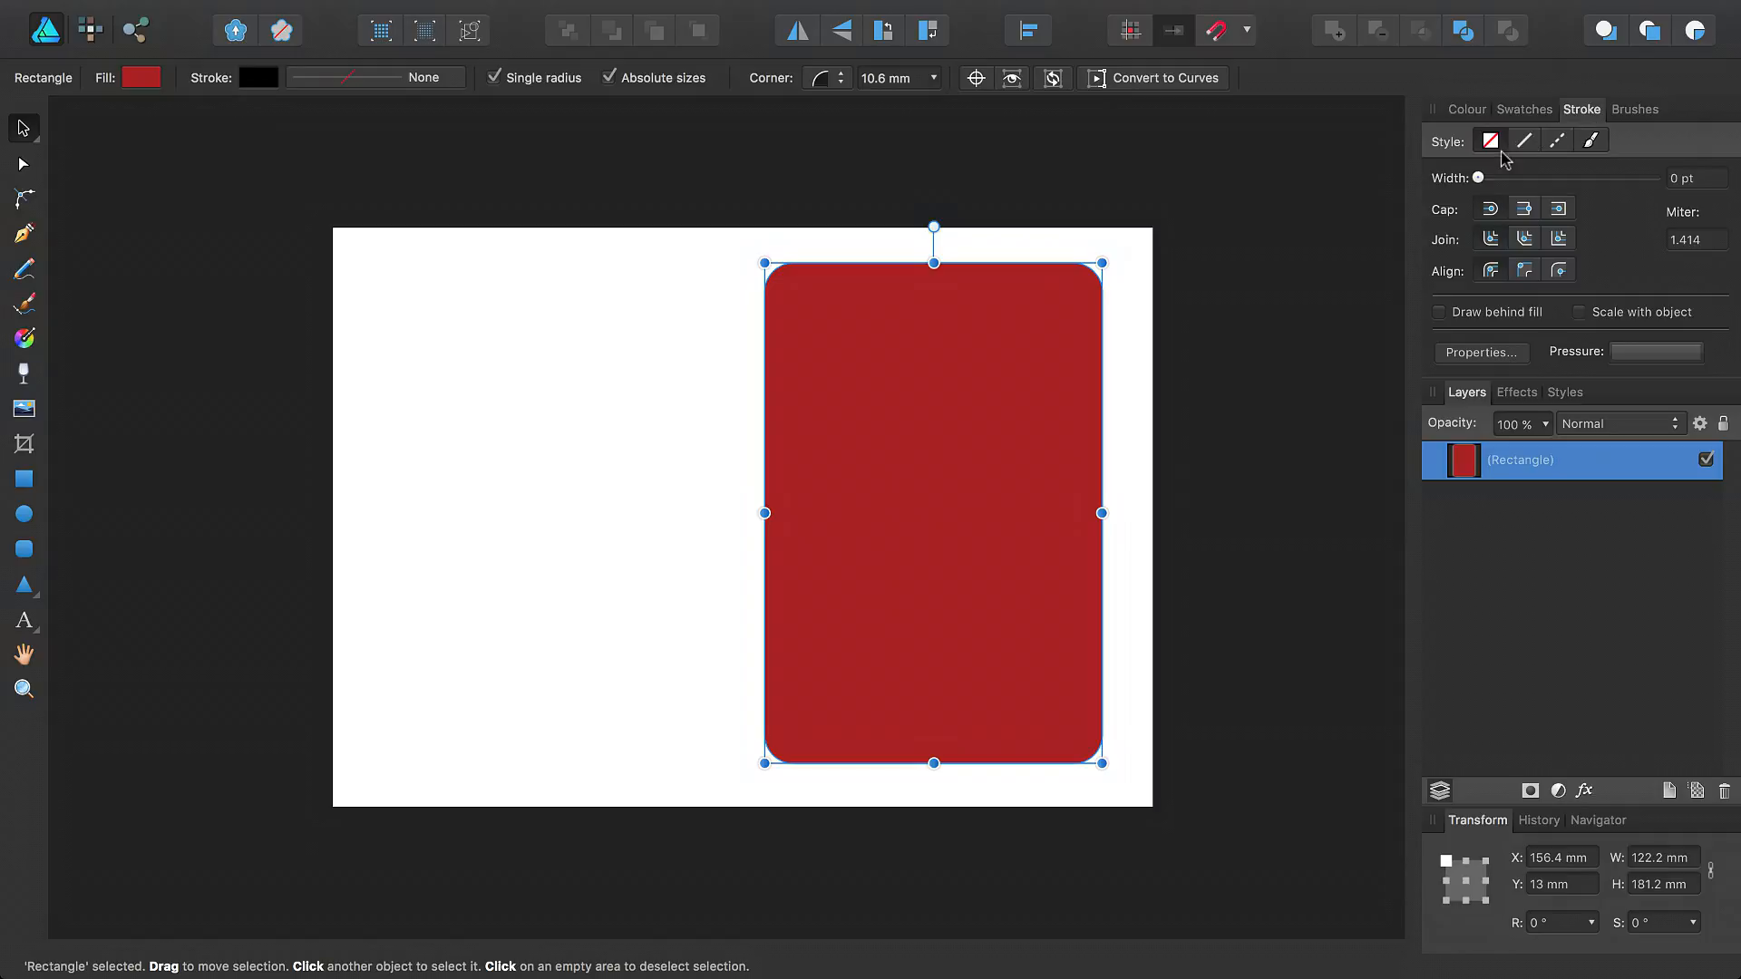
left_click_drag(1479, 178, 1568, 184)
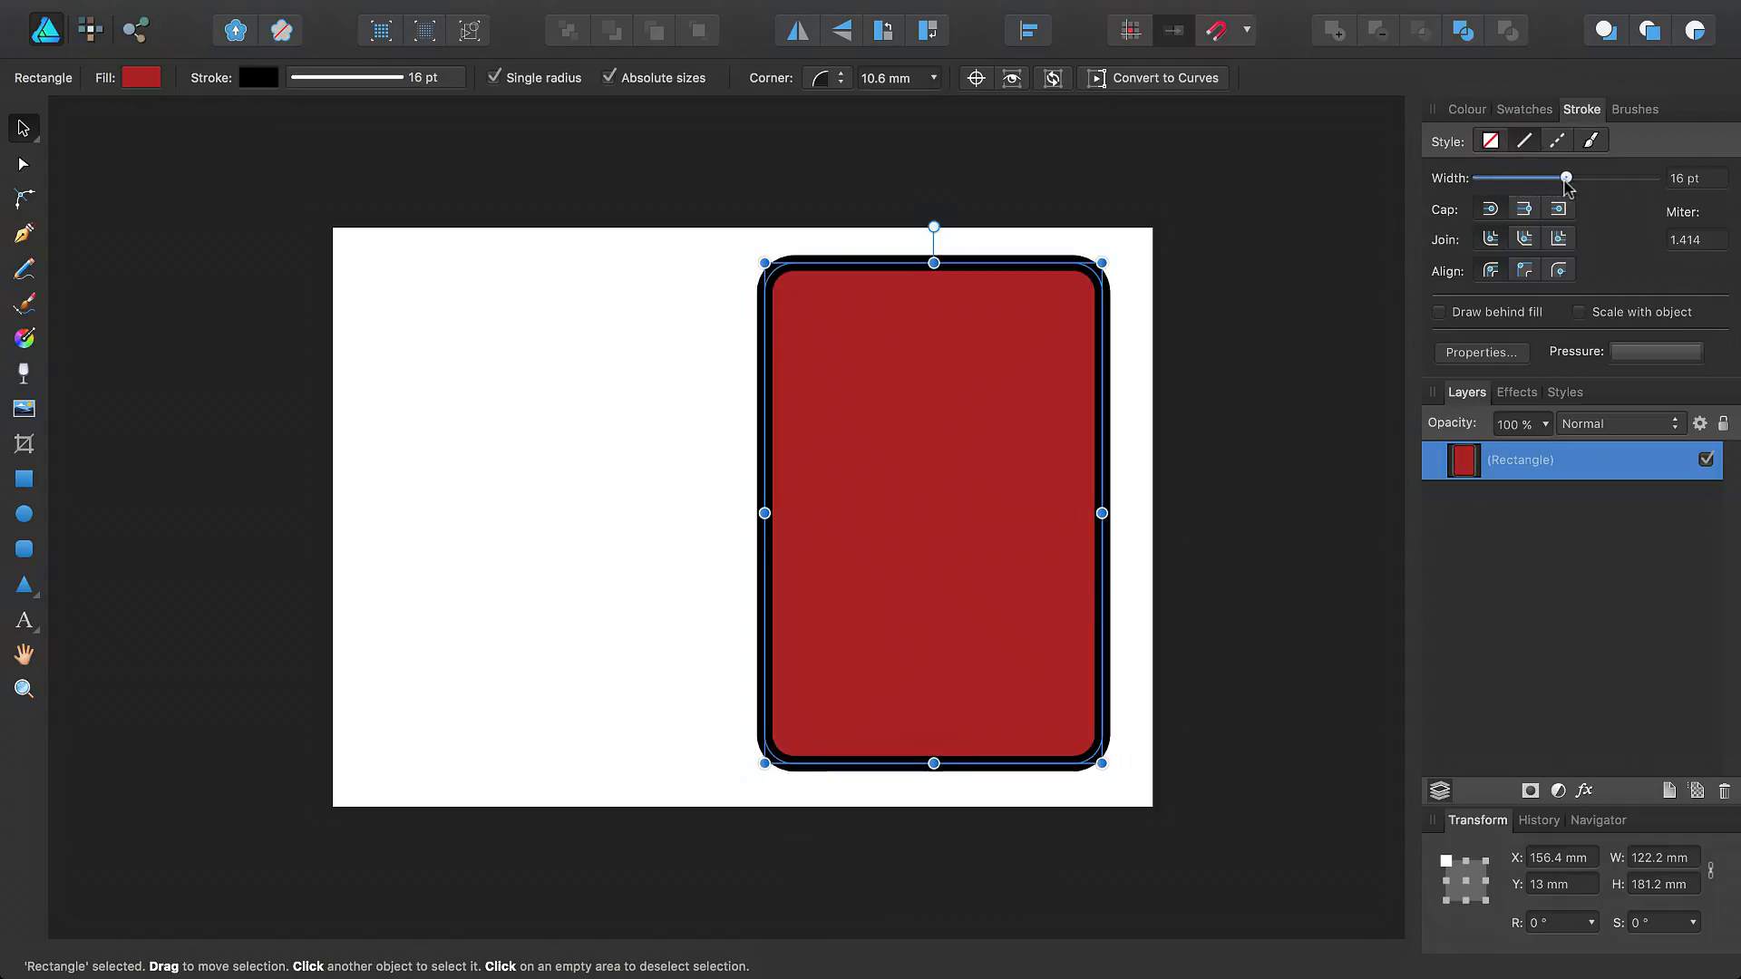
Step: Duplicate the outlined rectangle and place the copy to the left of the original at about X 21 mm
mouse_move(361, 5)
left_click(306, 15)
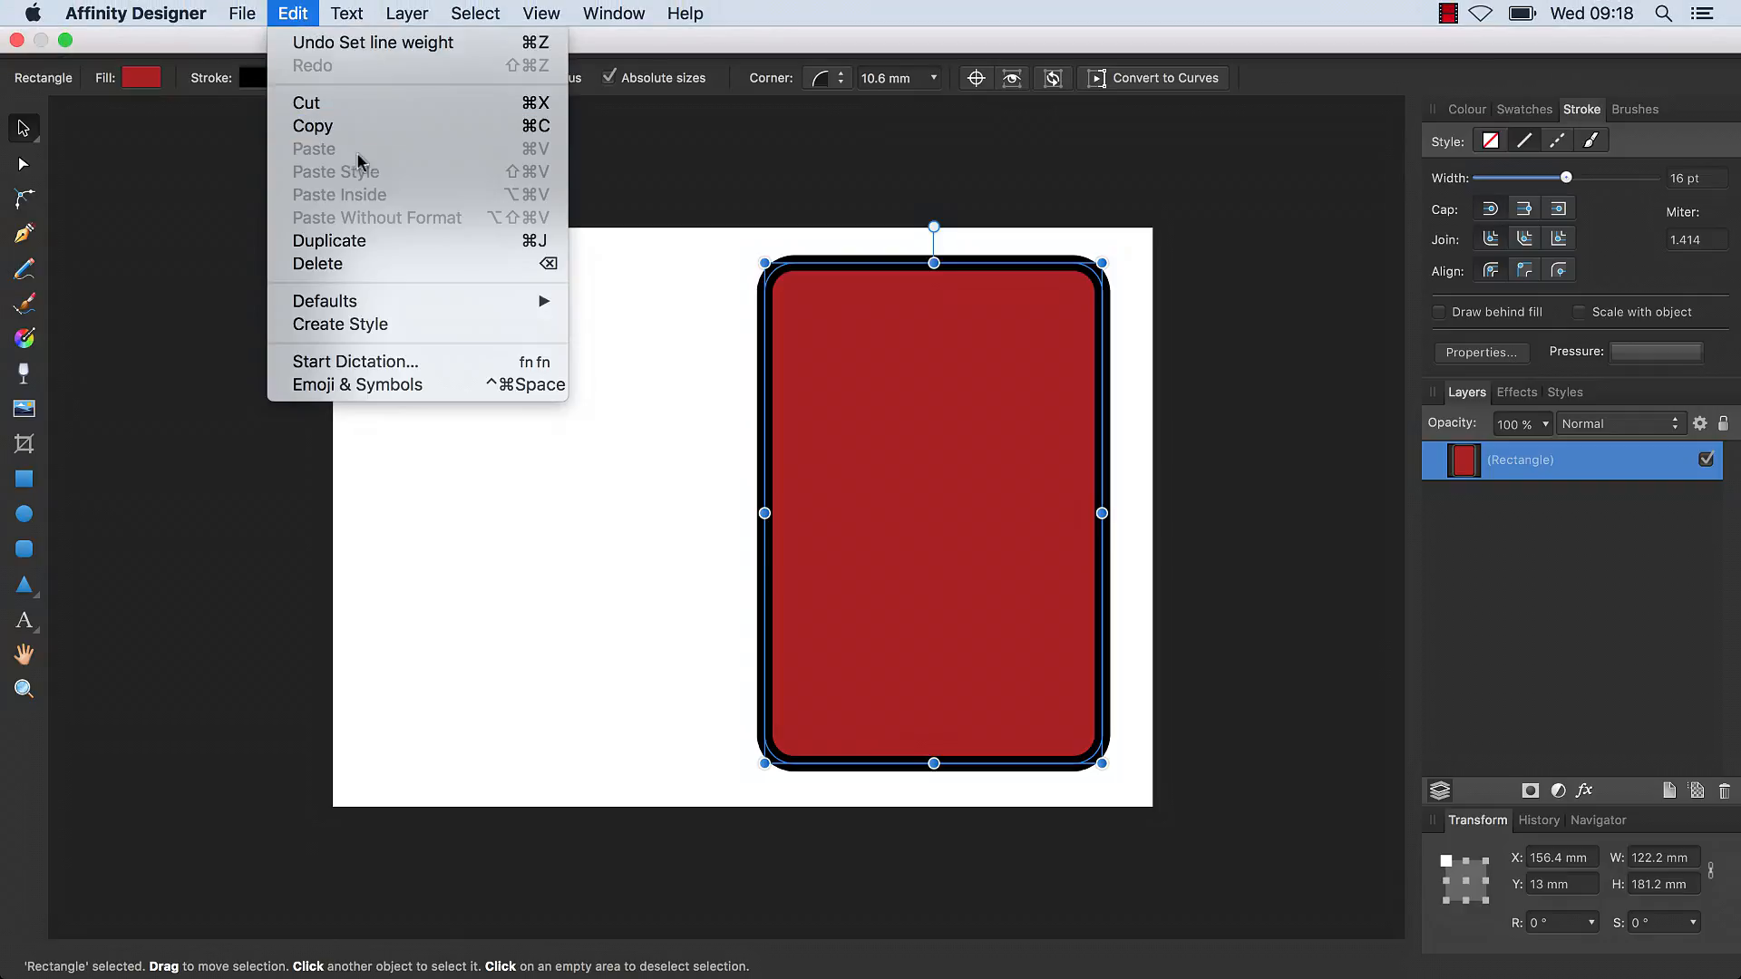
left_click(386, 240)
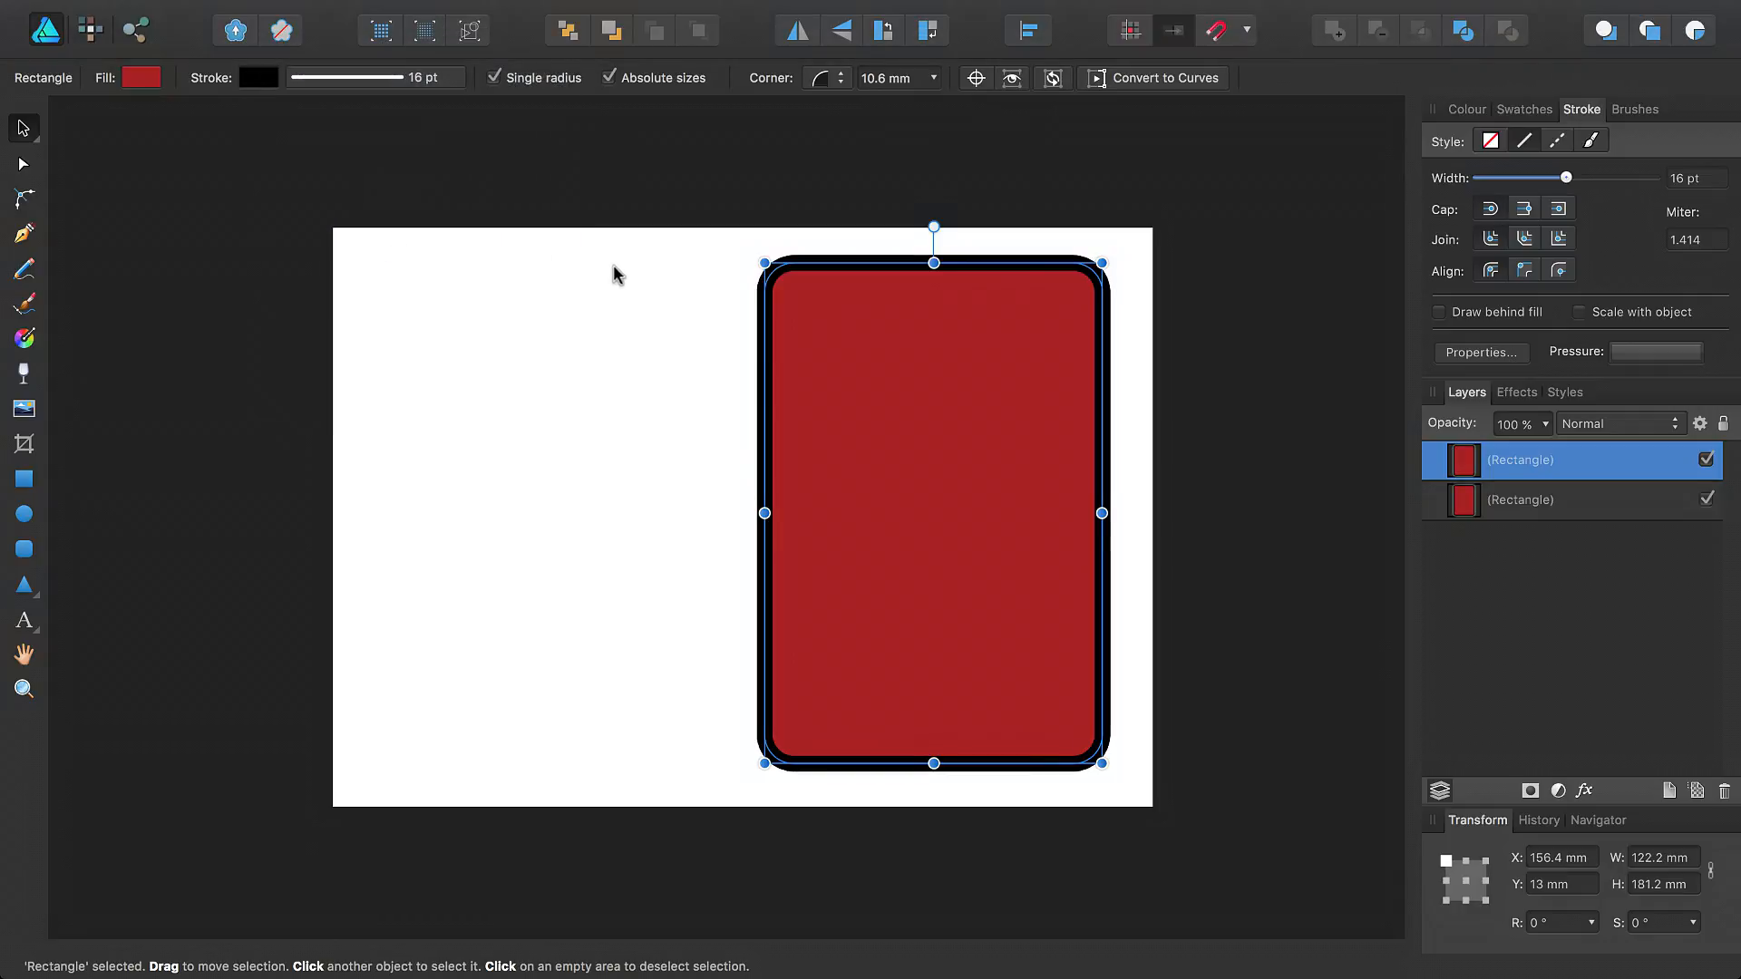
left_click_drag(836, 357, 476, 350)
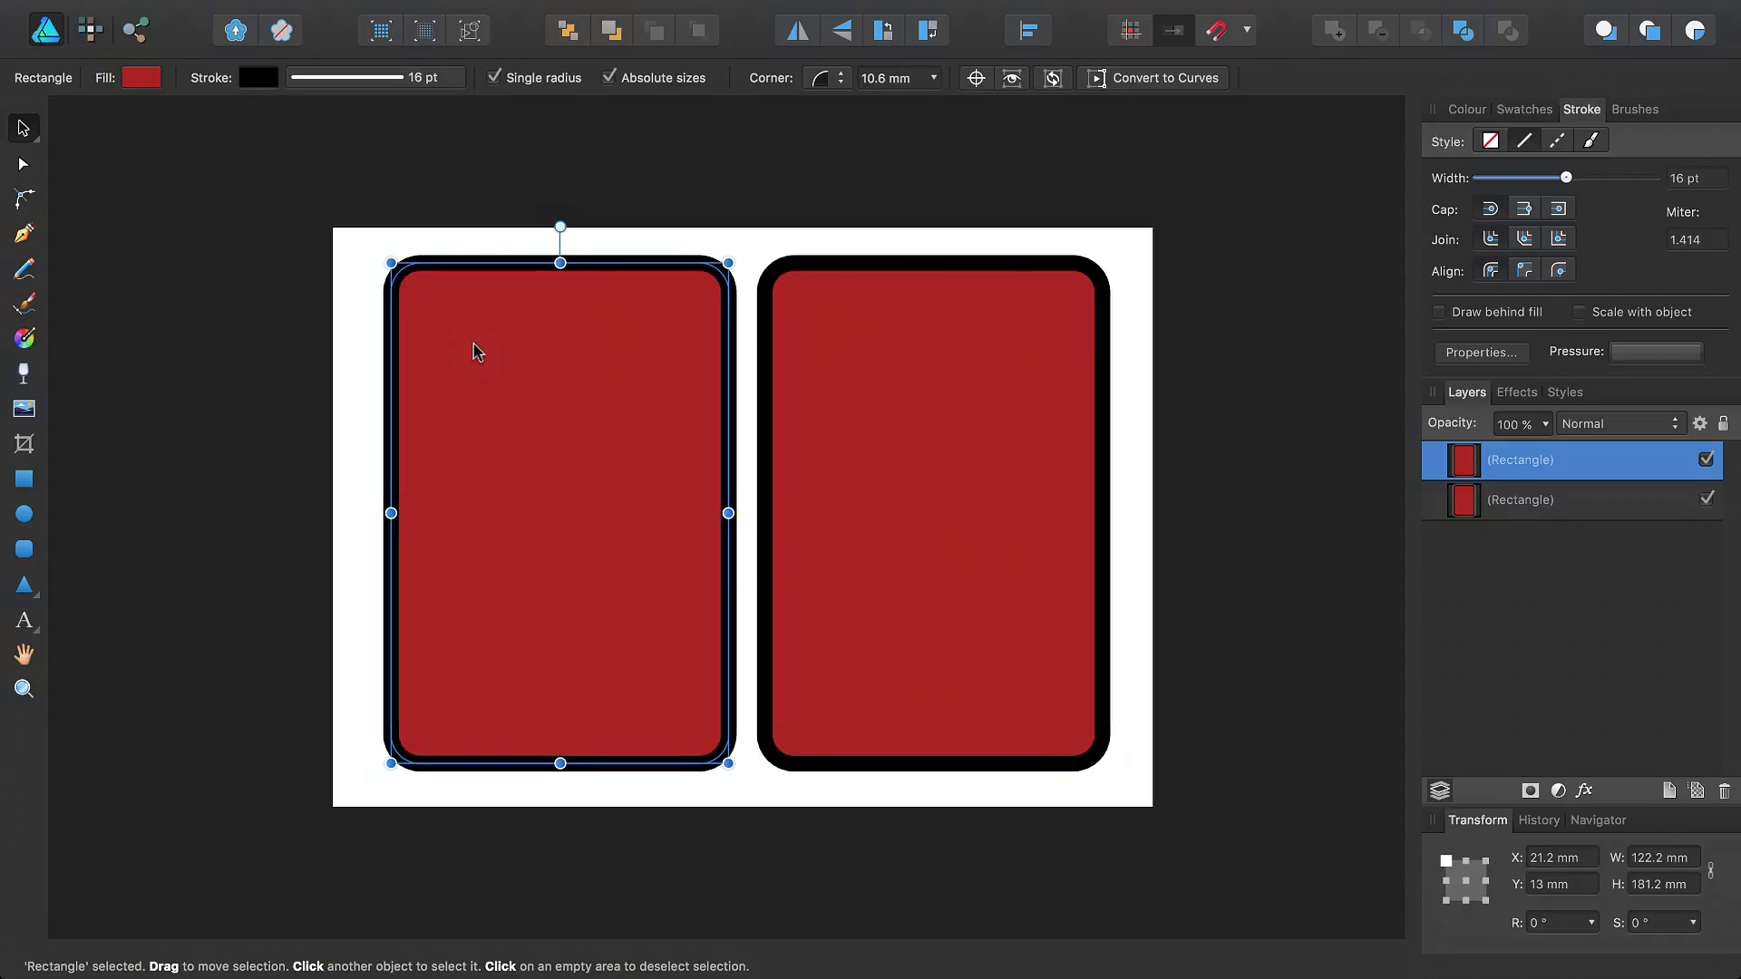
left_click(362, 354)
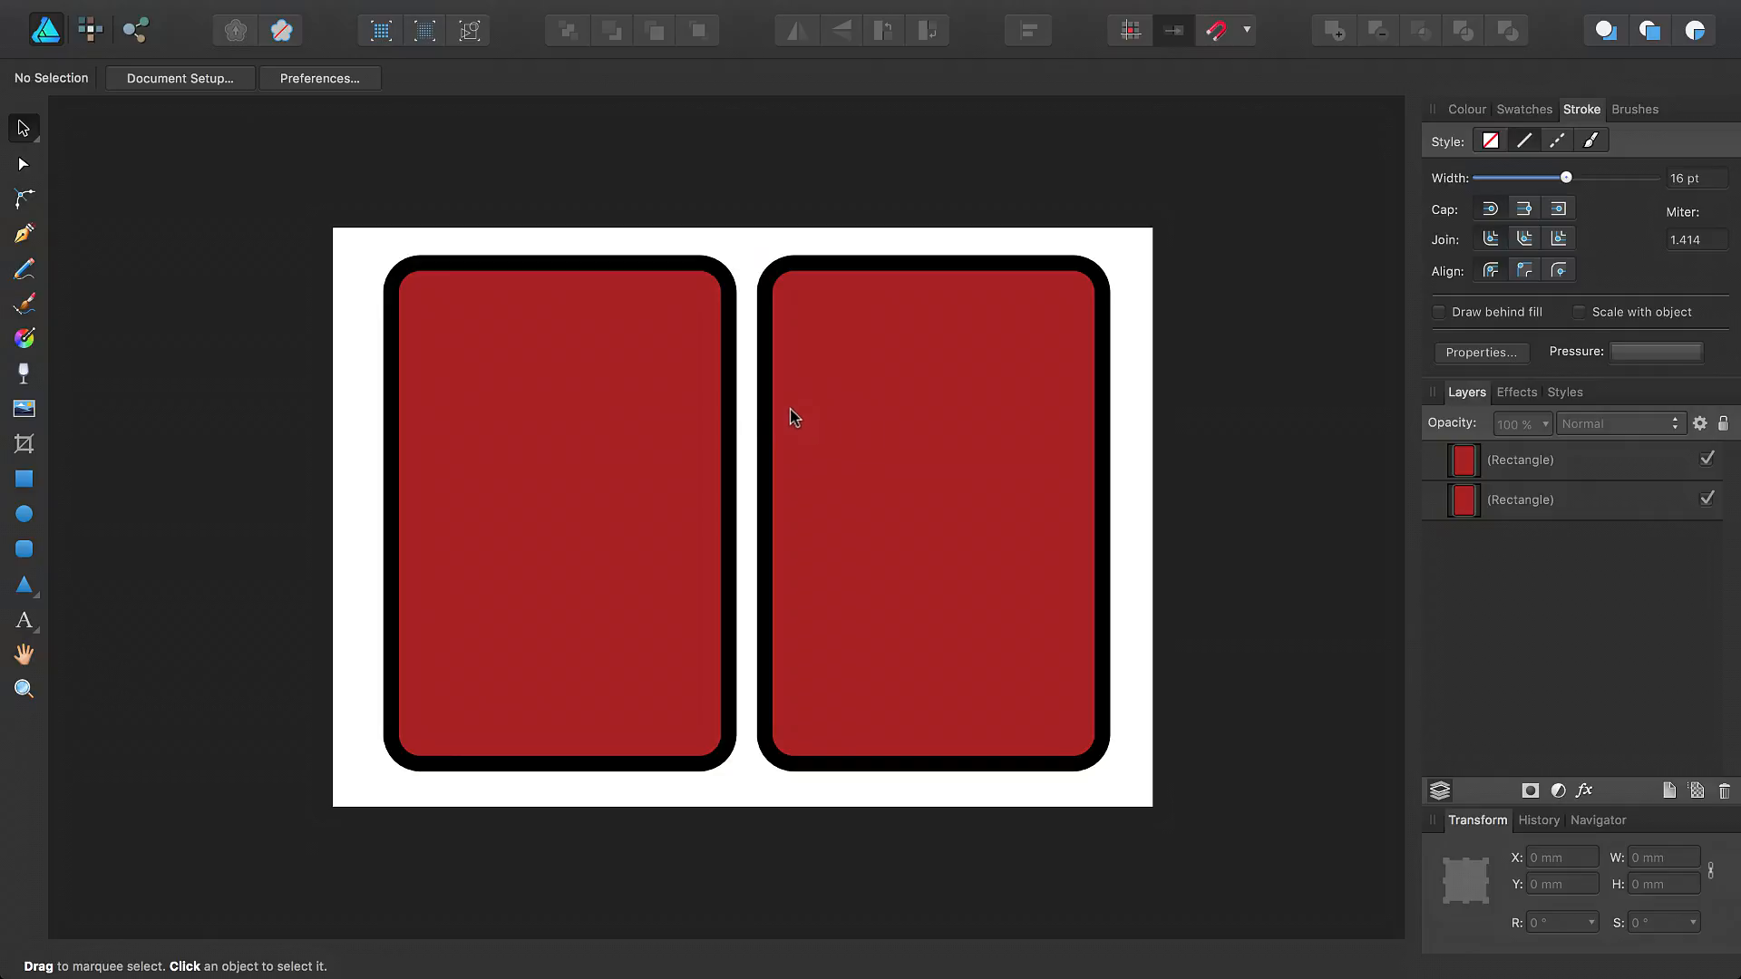
Step: Enable Scale with object for the left rectangle's stroke and shrink both rectangles together until each is about 44 by 65 mm
left_click(673, 415)
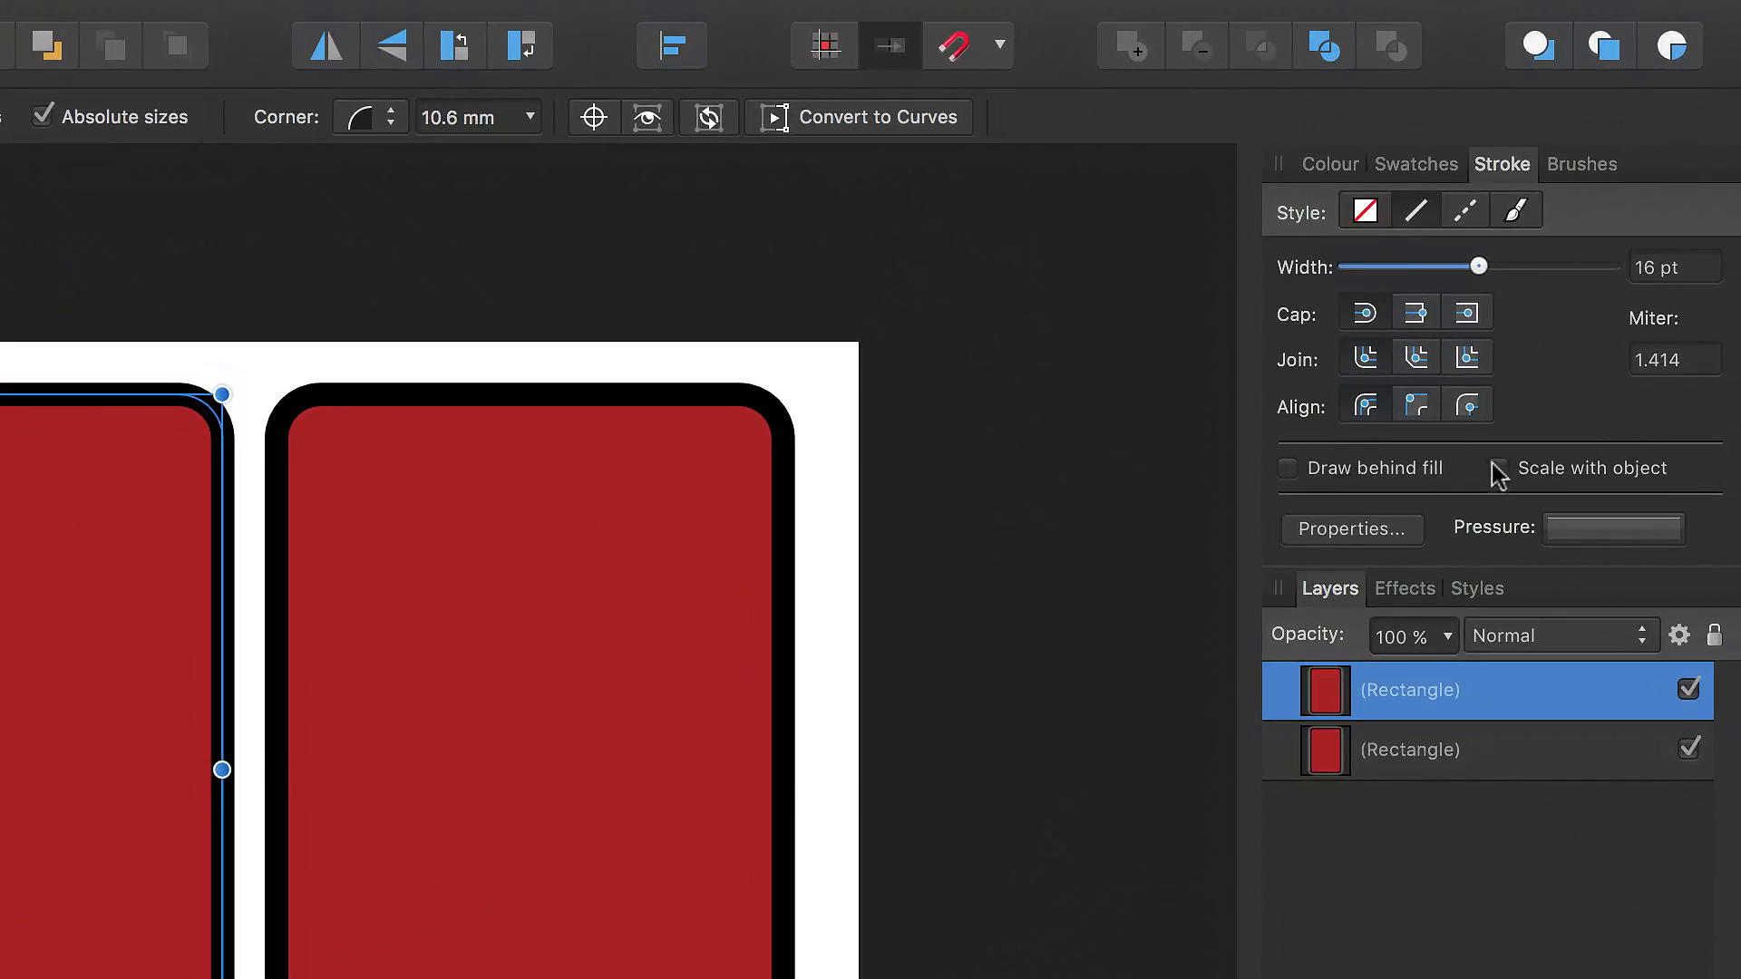
left_click(1499, 472)
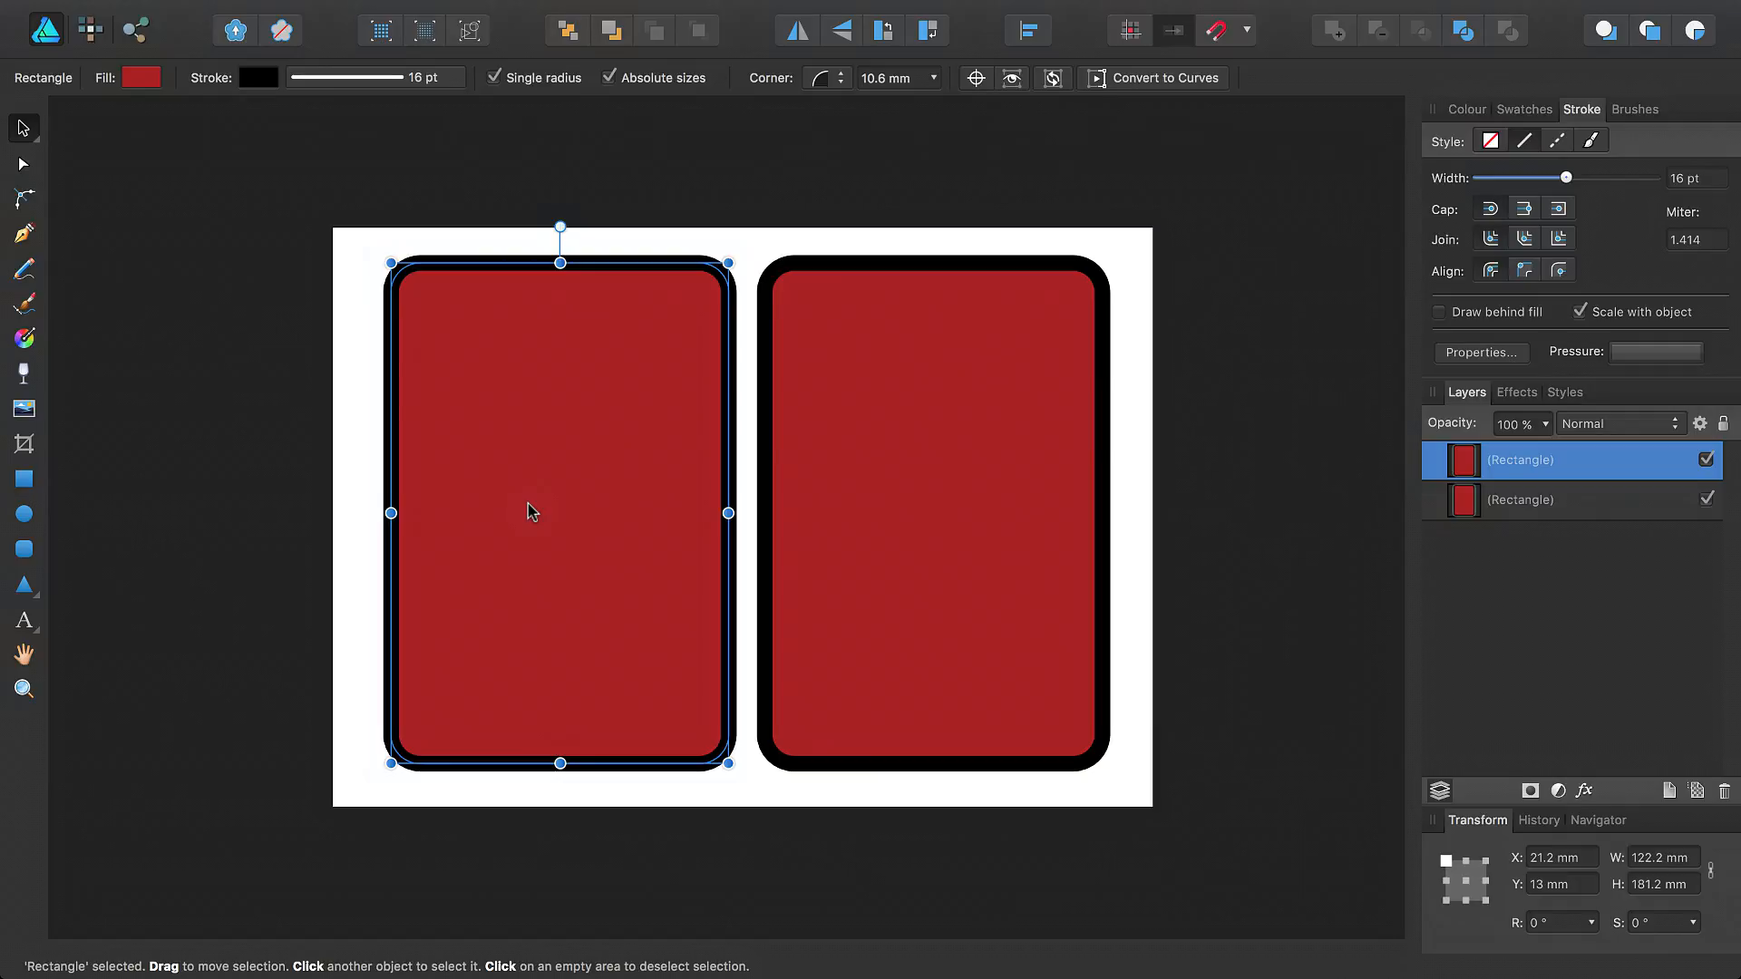
left_click(859, 491)
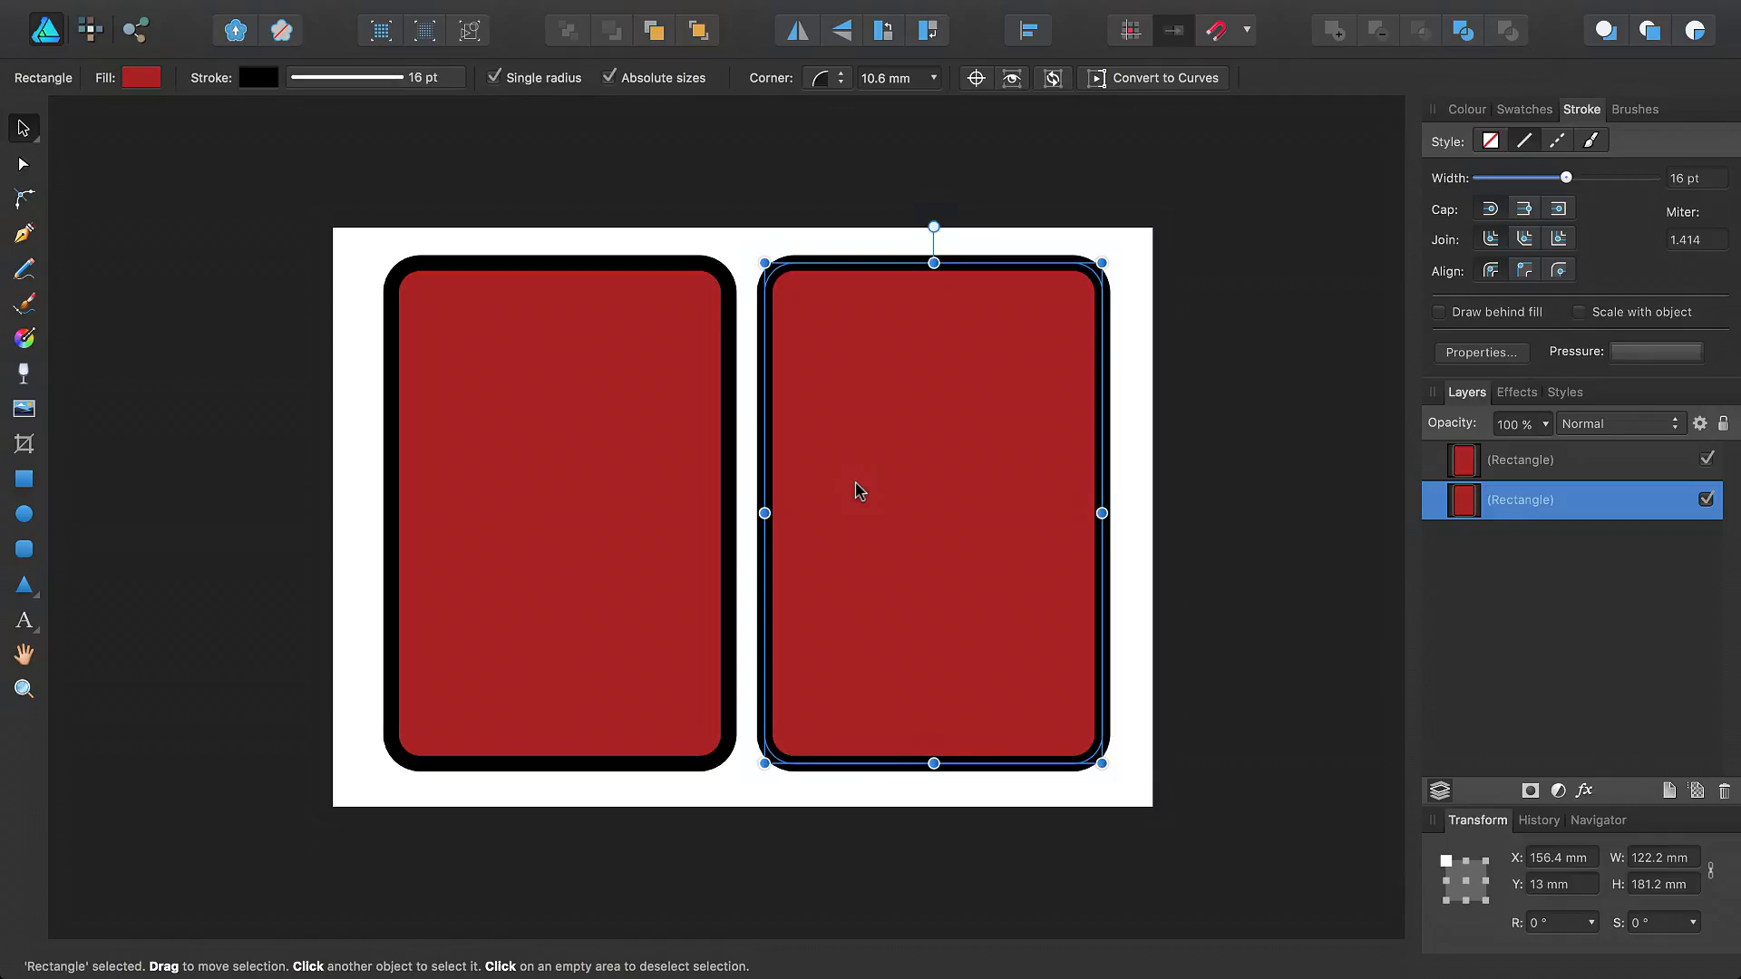
left_click(569, 477, "shift")
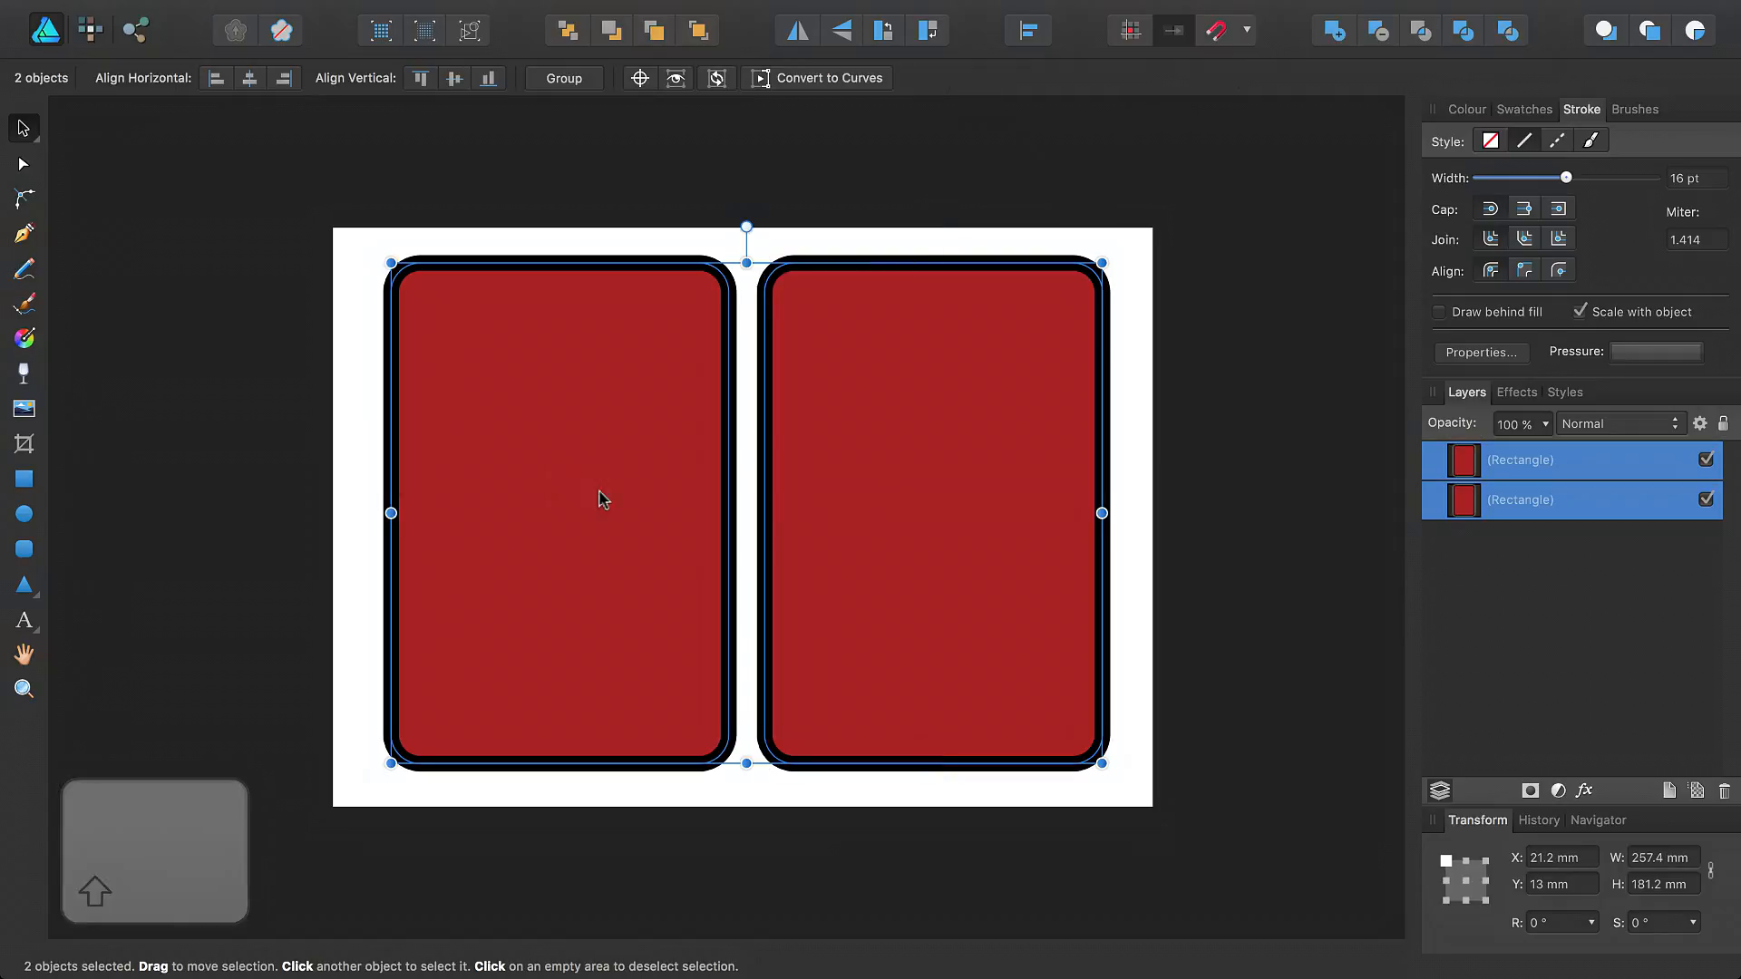
left_click_drag(1094, 757, 618, 476)
left_click(623, 497)
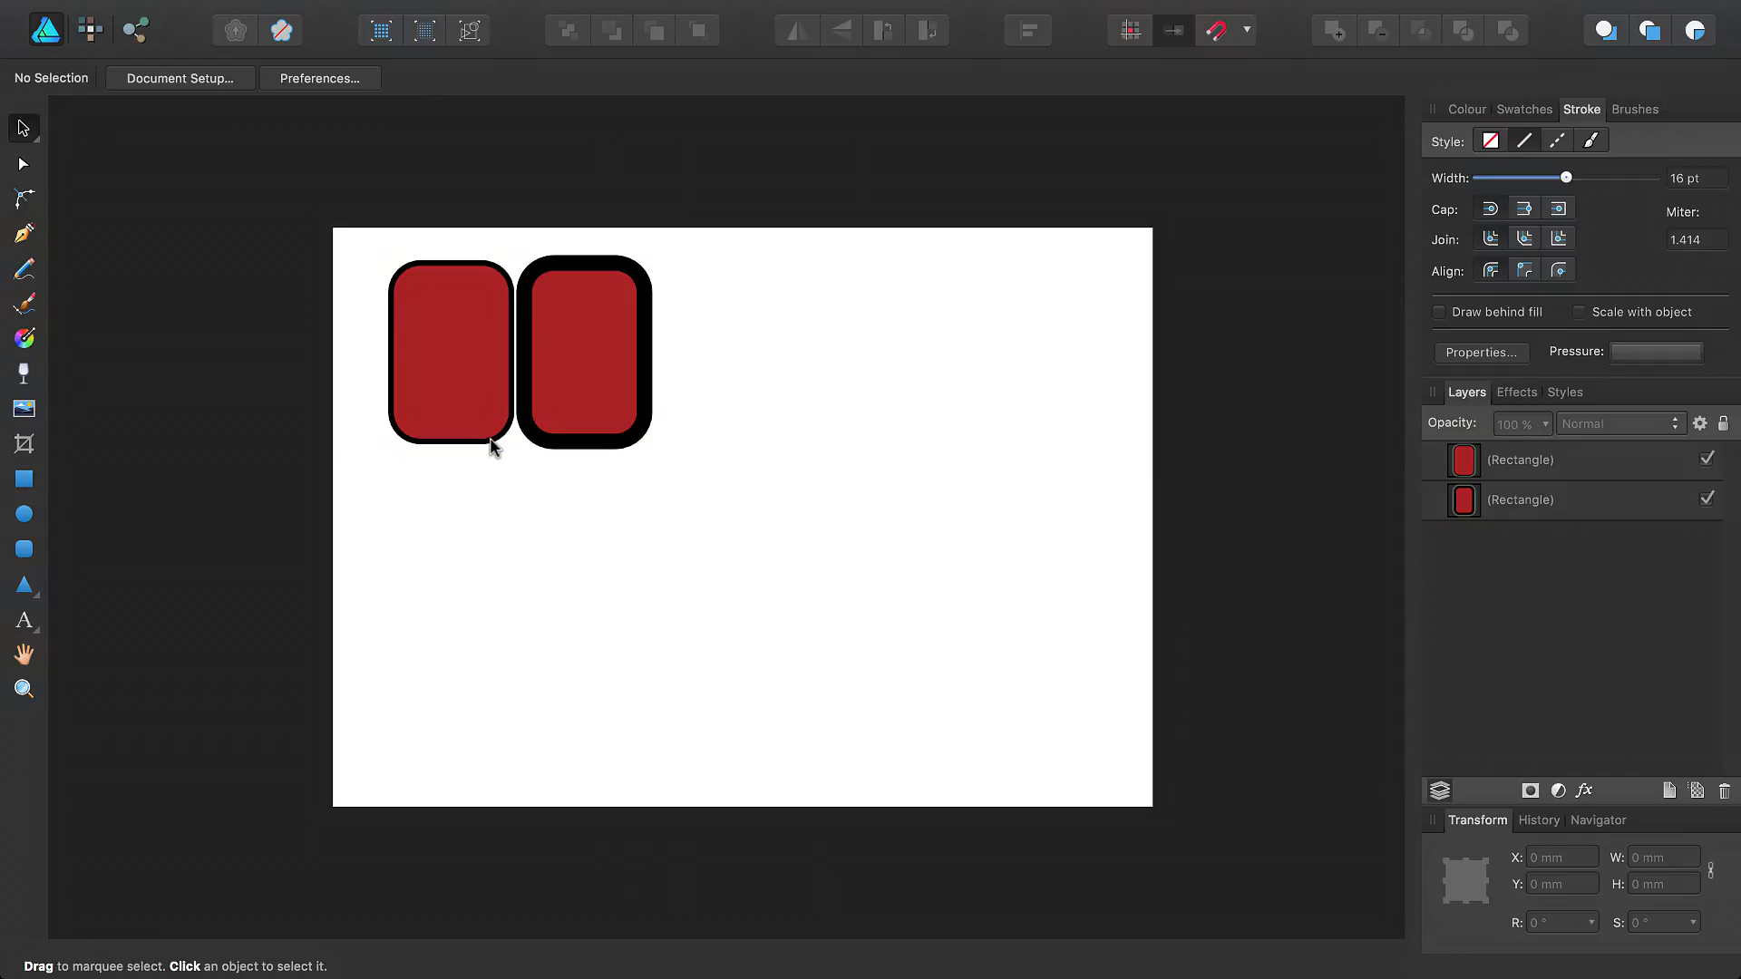
Step: Compare the stroke widths of the two shrunken rectangles and delete the right one
left_click(454, 341)
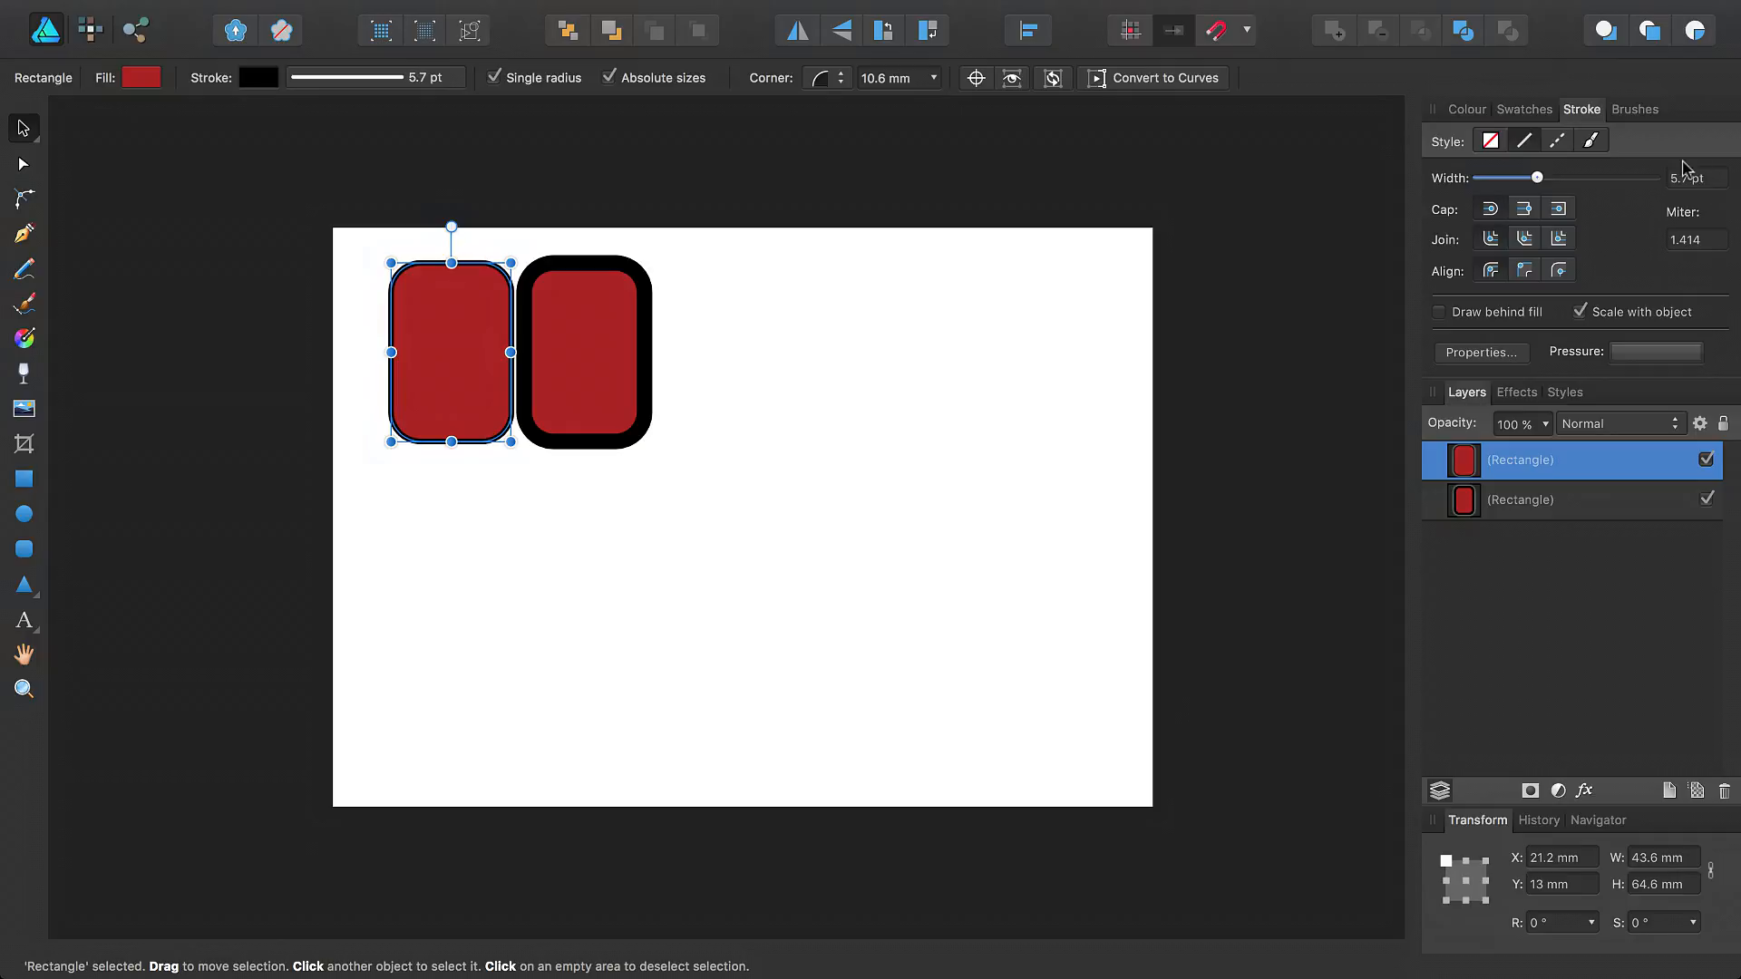
left_click(583, 353)
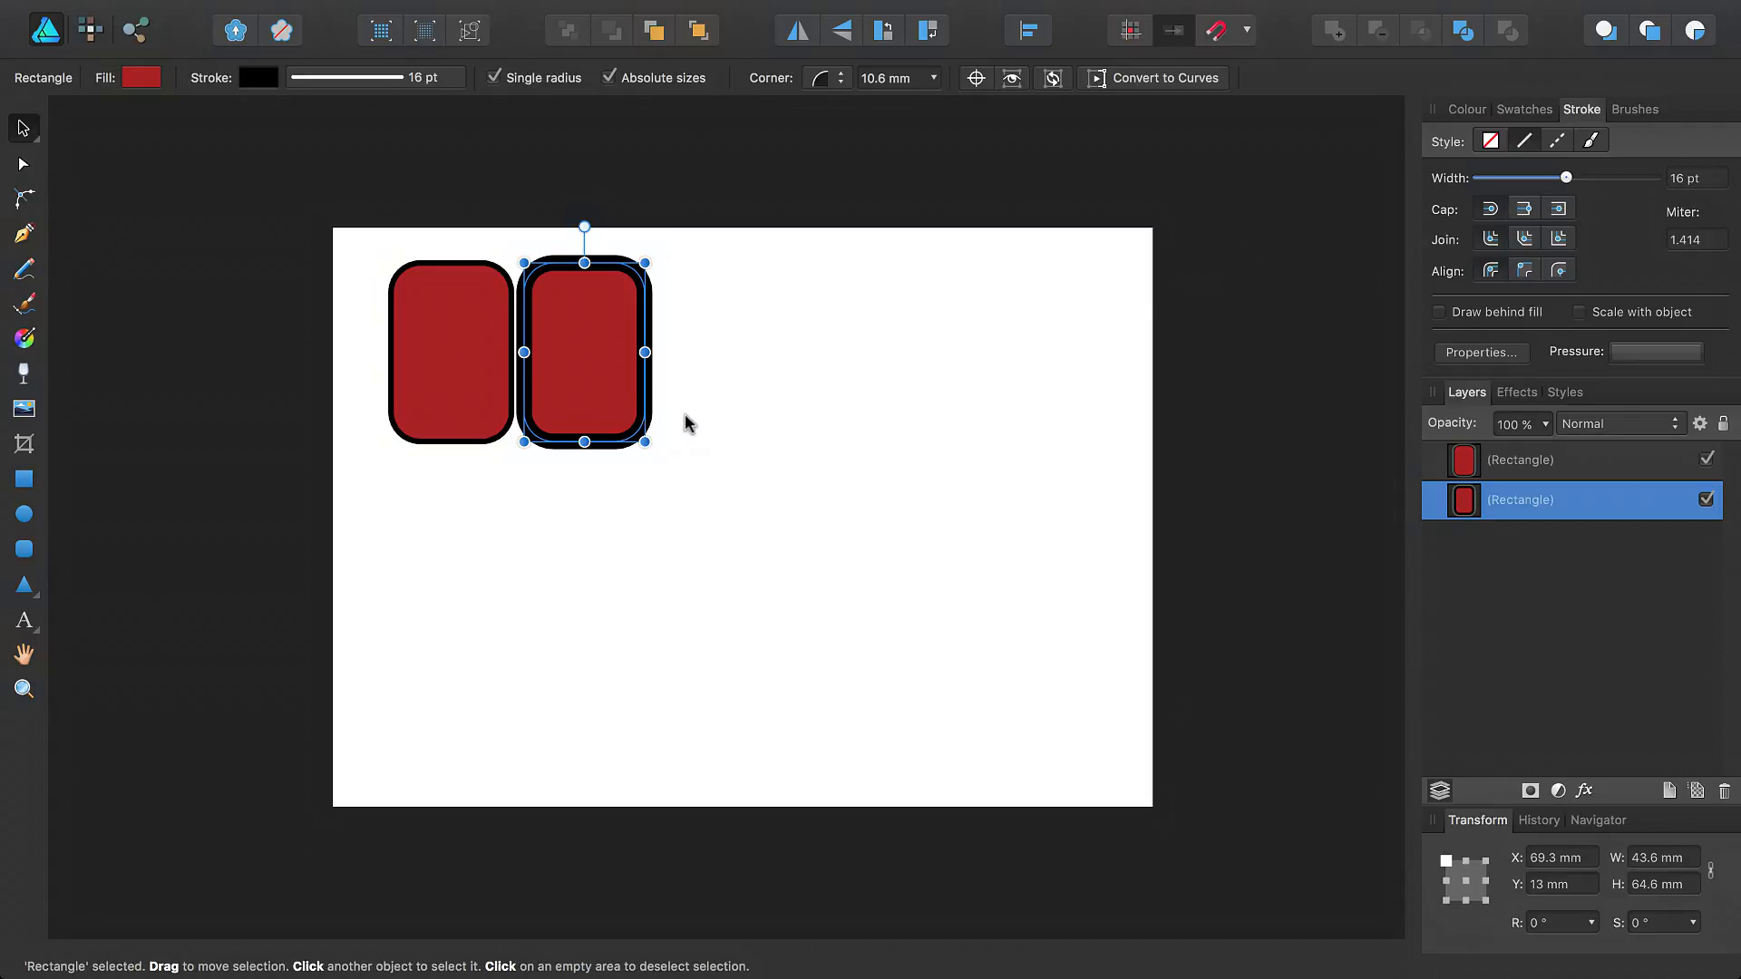
key("Delete")
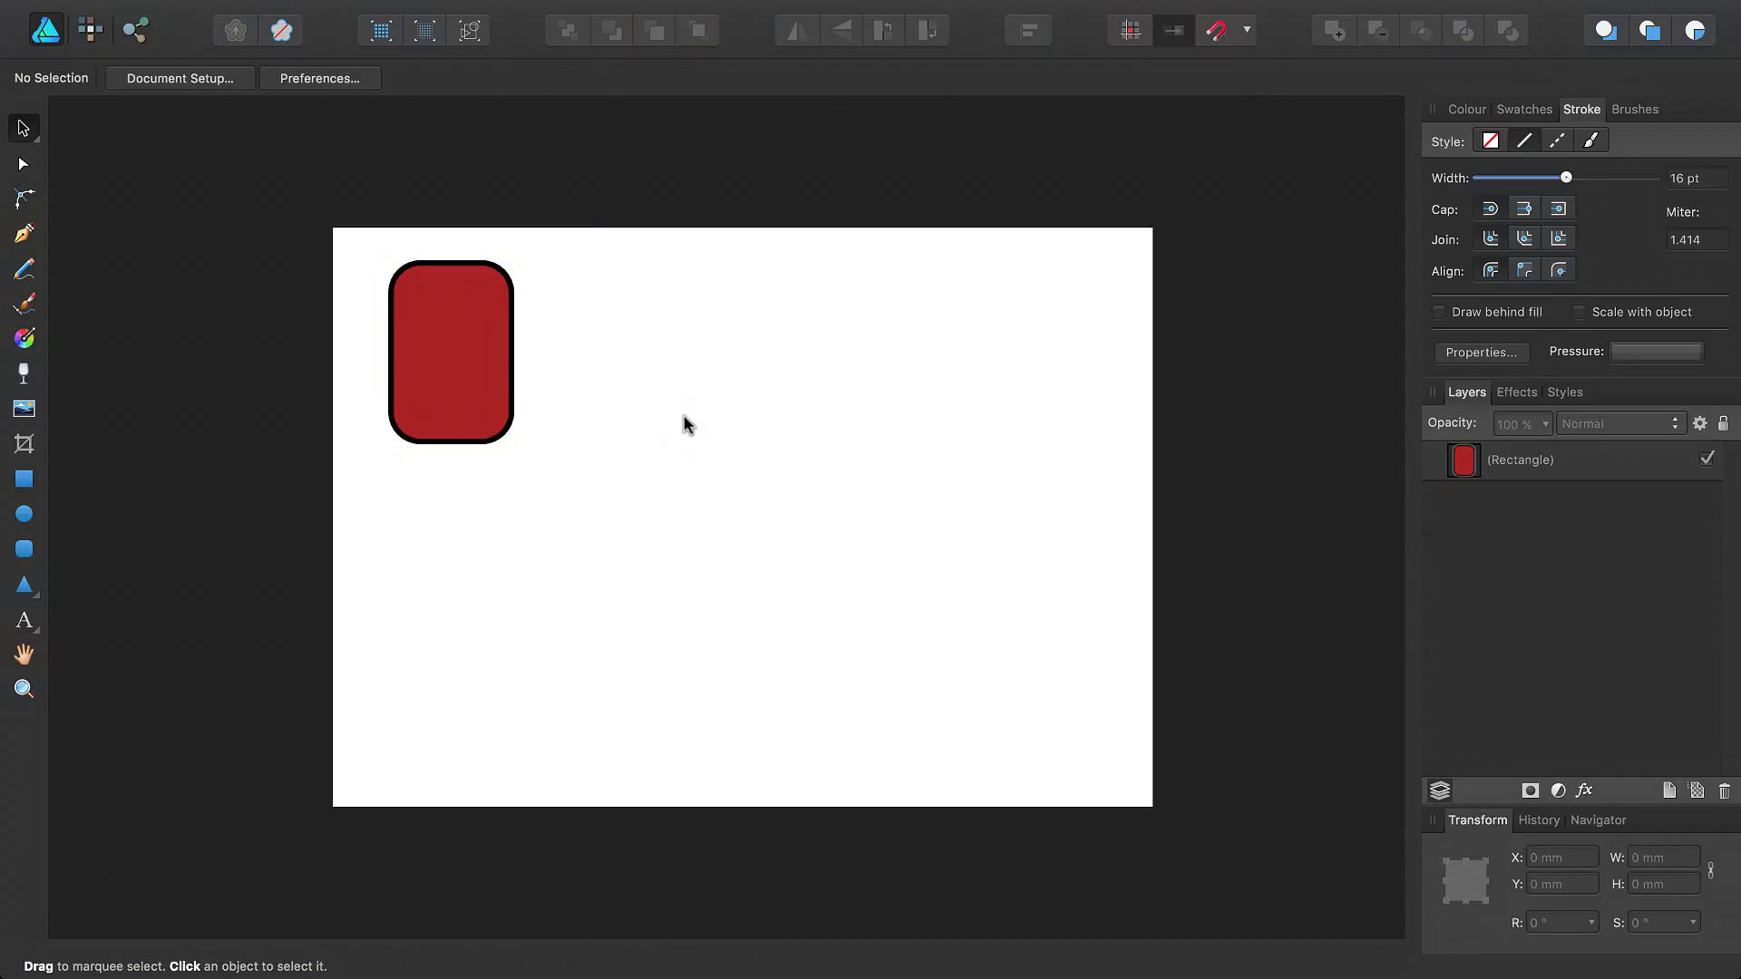
Step: Move the remaining rectangle to about X 10 mm, Y 7.5 mm and turn off Scale with object for its stroke
left_click_drag(478, 373, 447, 371)
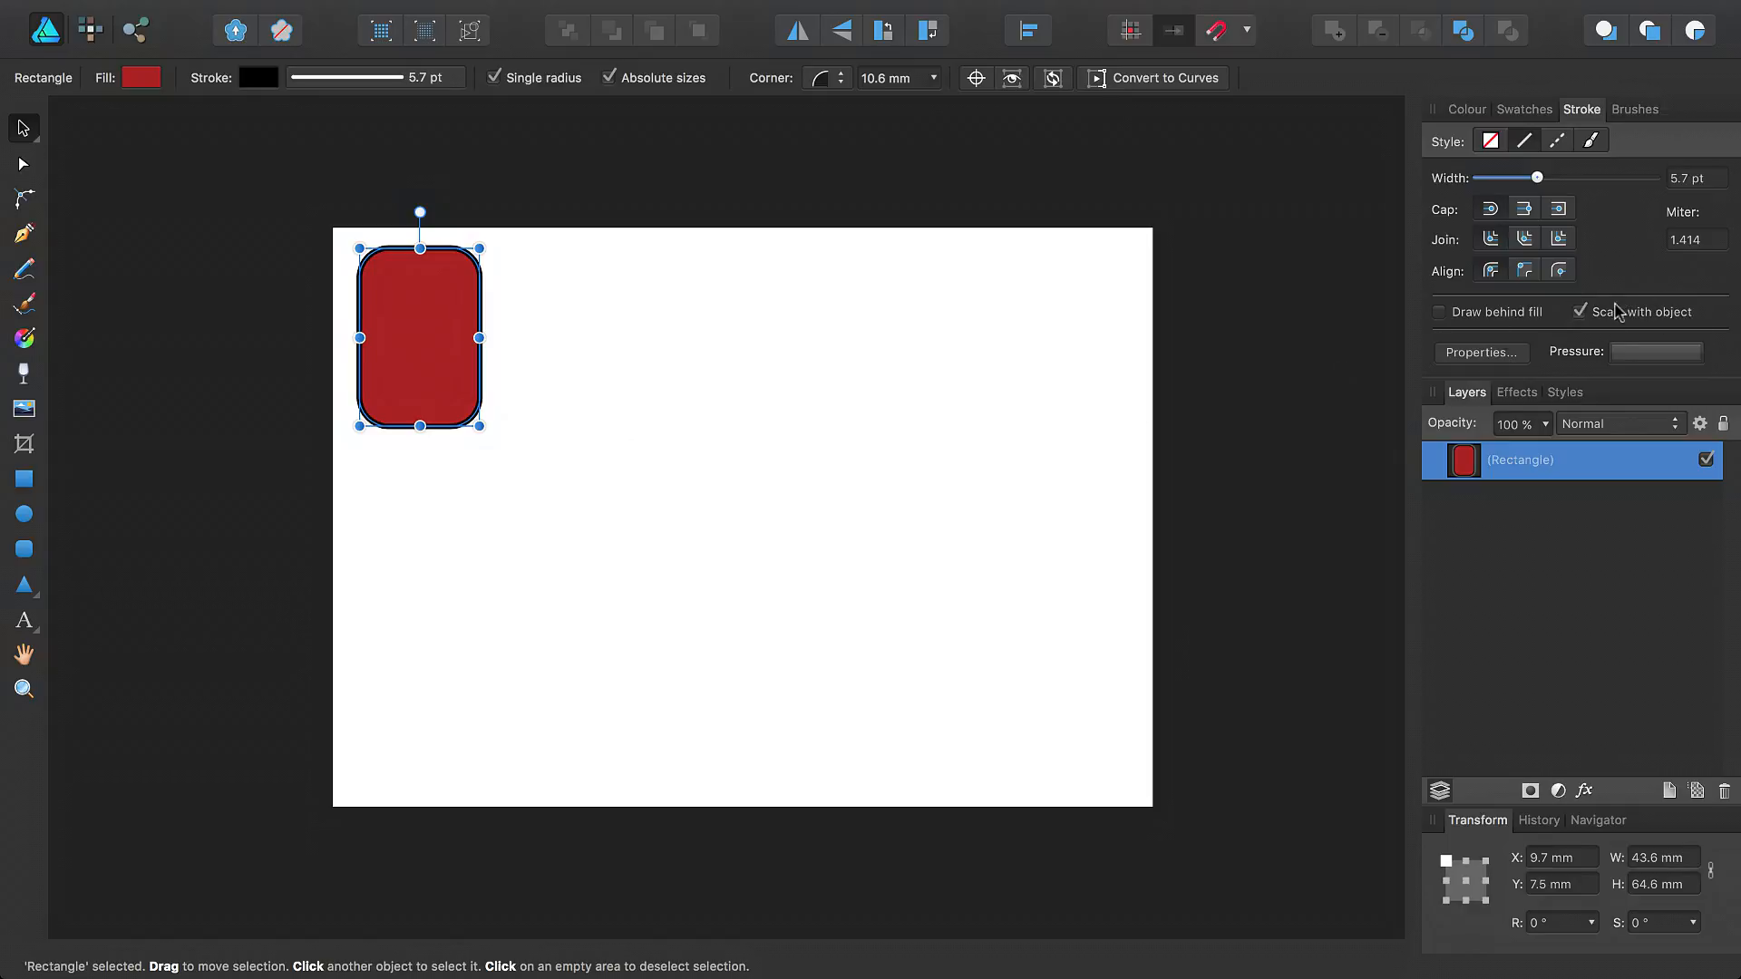
left_click(1581, 314)
Step: Add an Inner Shadow effect to the rectangle with 100% opacity, 100 px radius and 100 px offset
left_click(1518, 392)
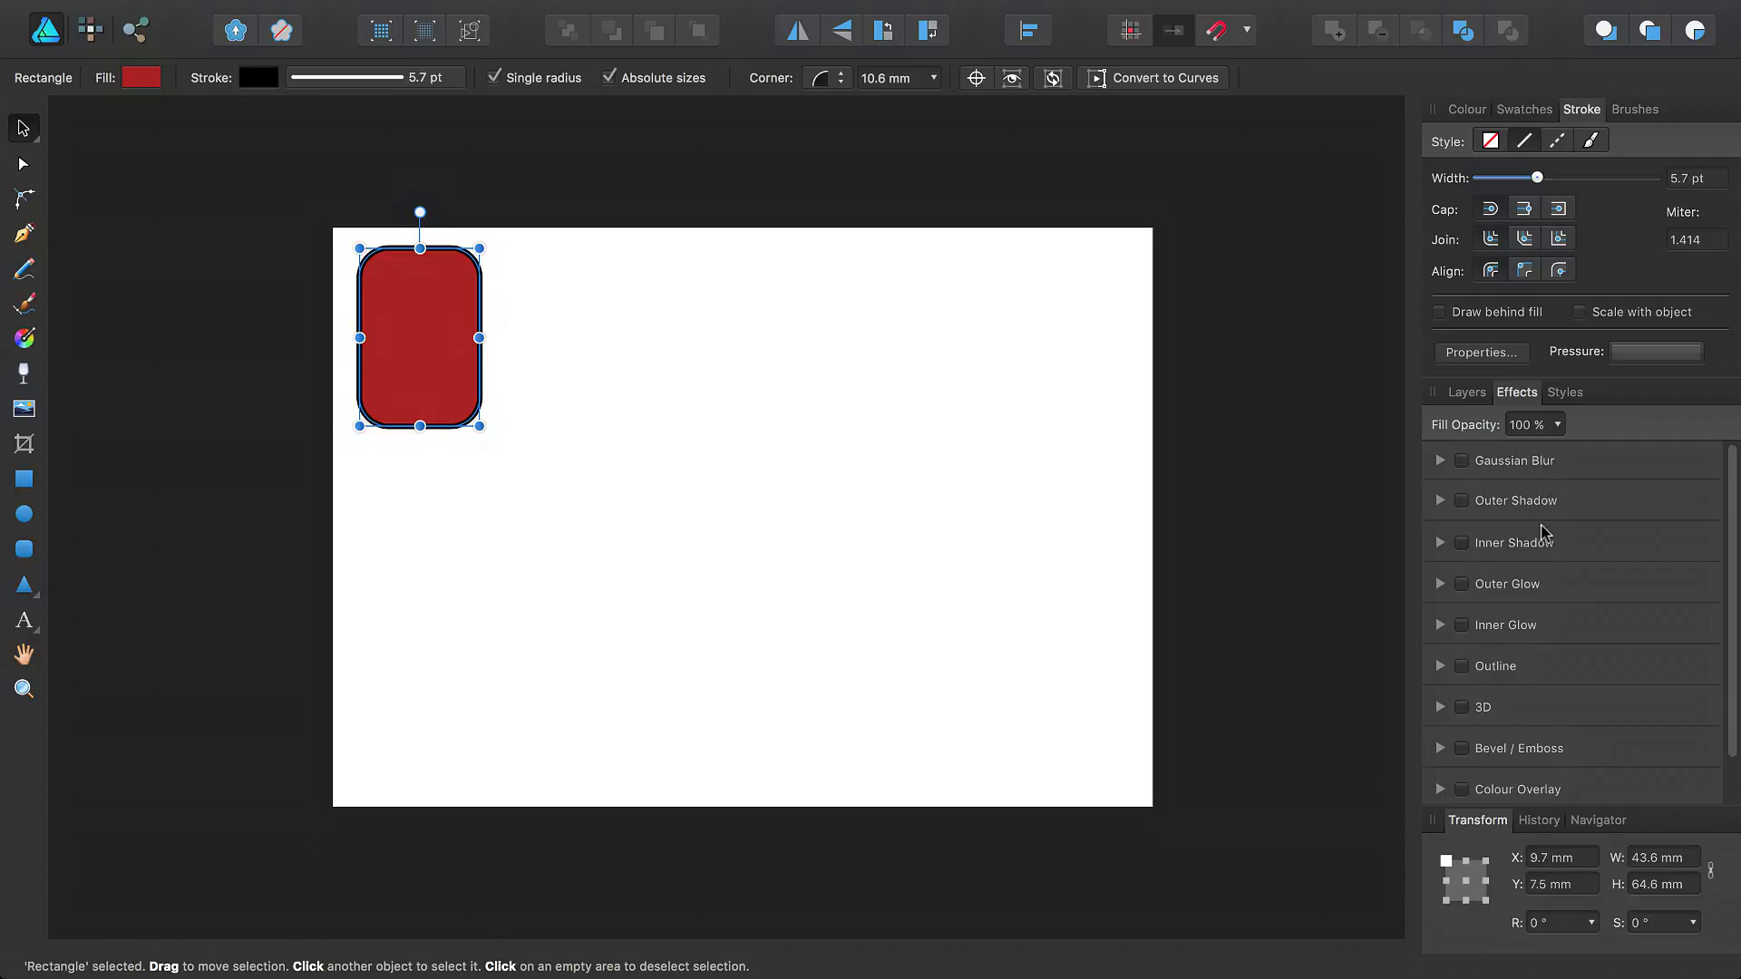
left_click(1462, 542)
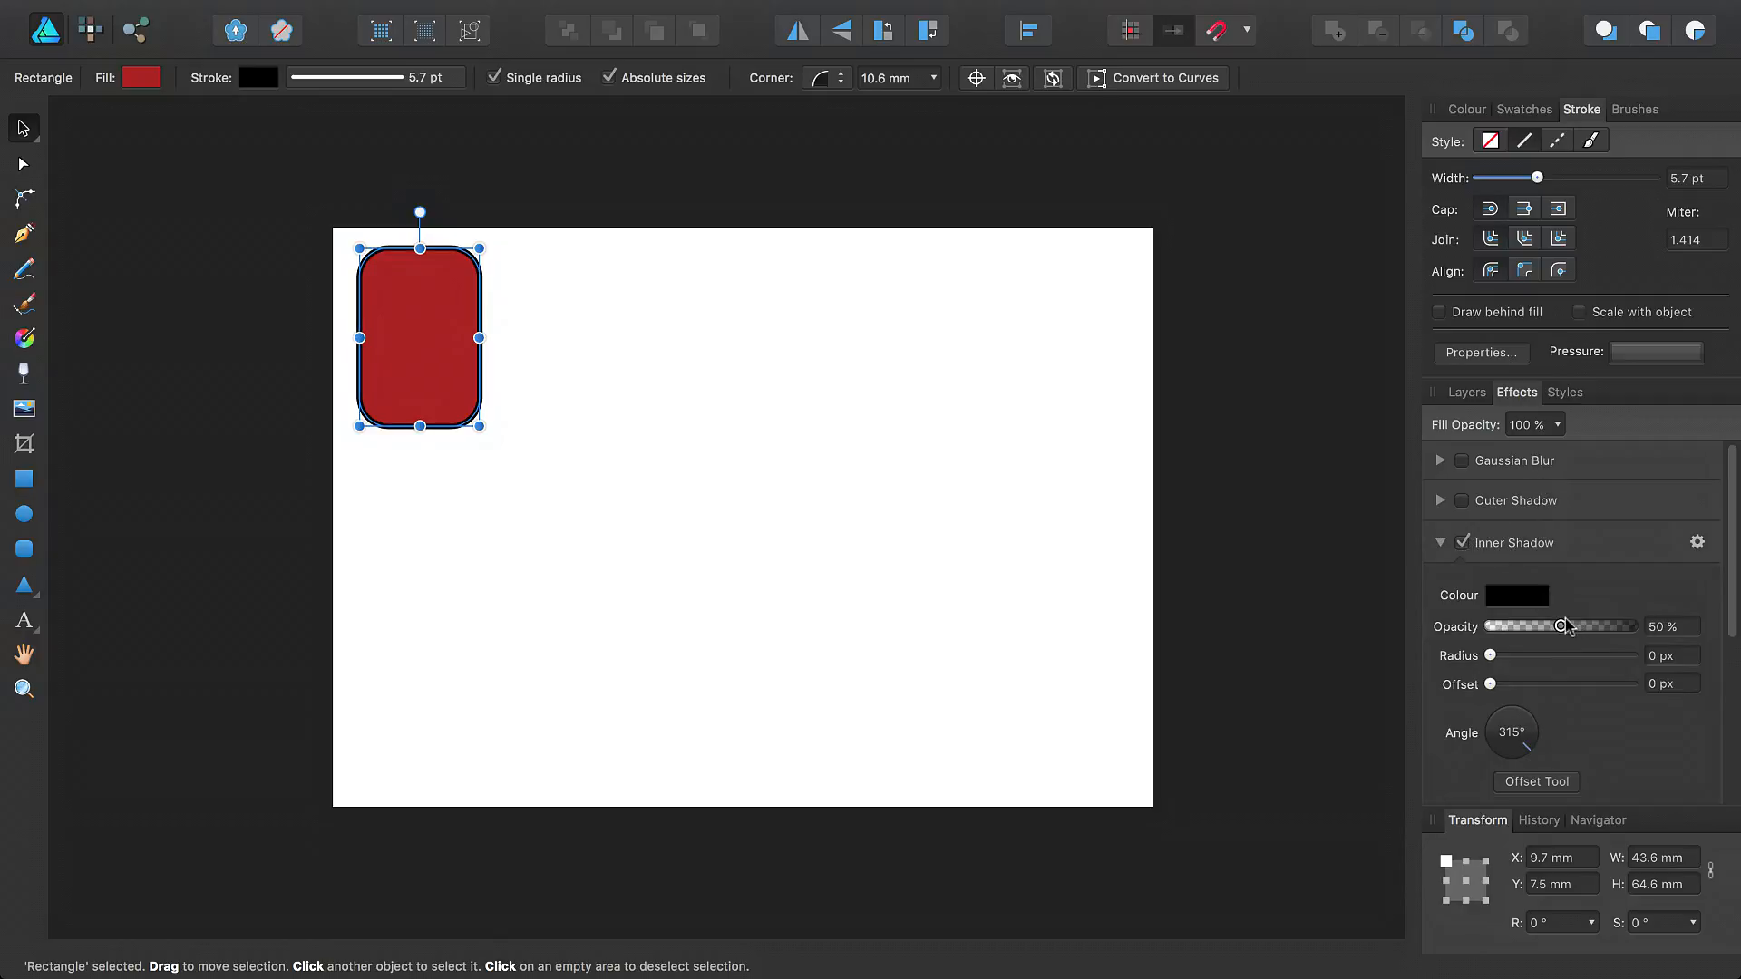
left_click_drag(1565, 628, 1658, 635)
left_click_drag(1490, 655, 1632, 655)
left_click_drag(1490, 685, 1649, 689)
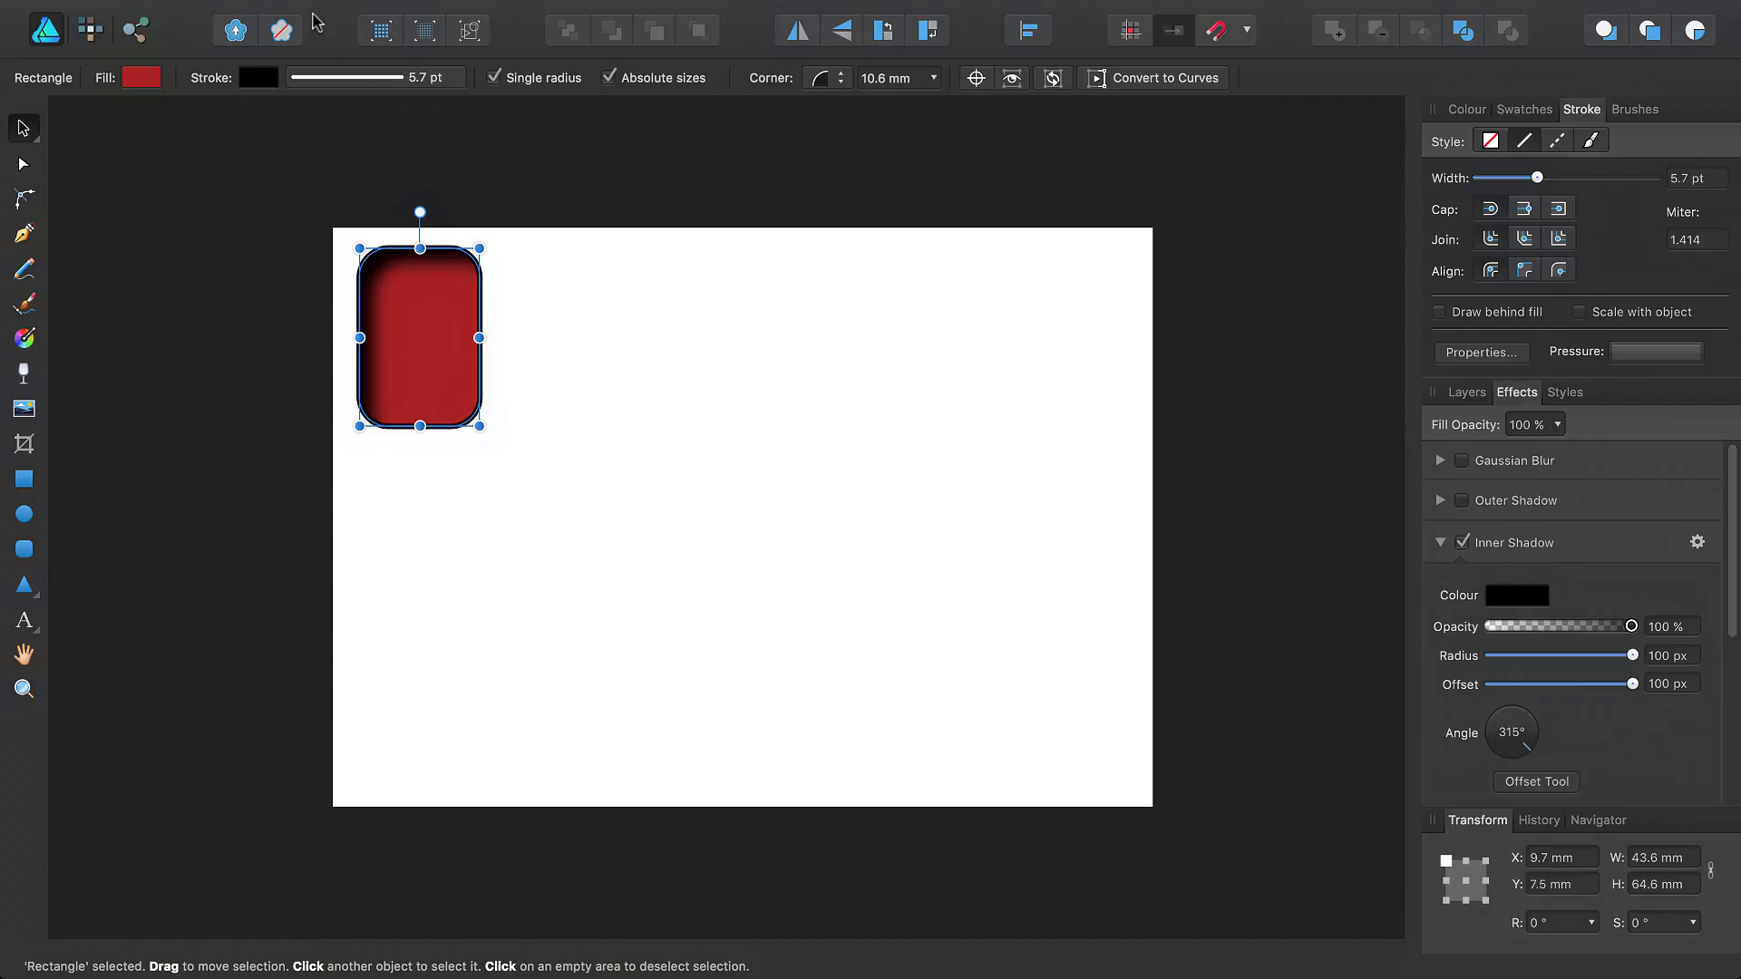
Step: Duplicate the rectangle with the inner shadow and place the copy just to the right of the original
left_click(300, 15)
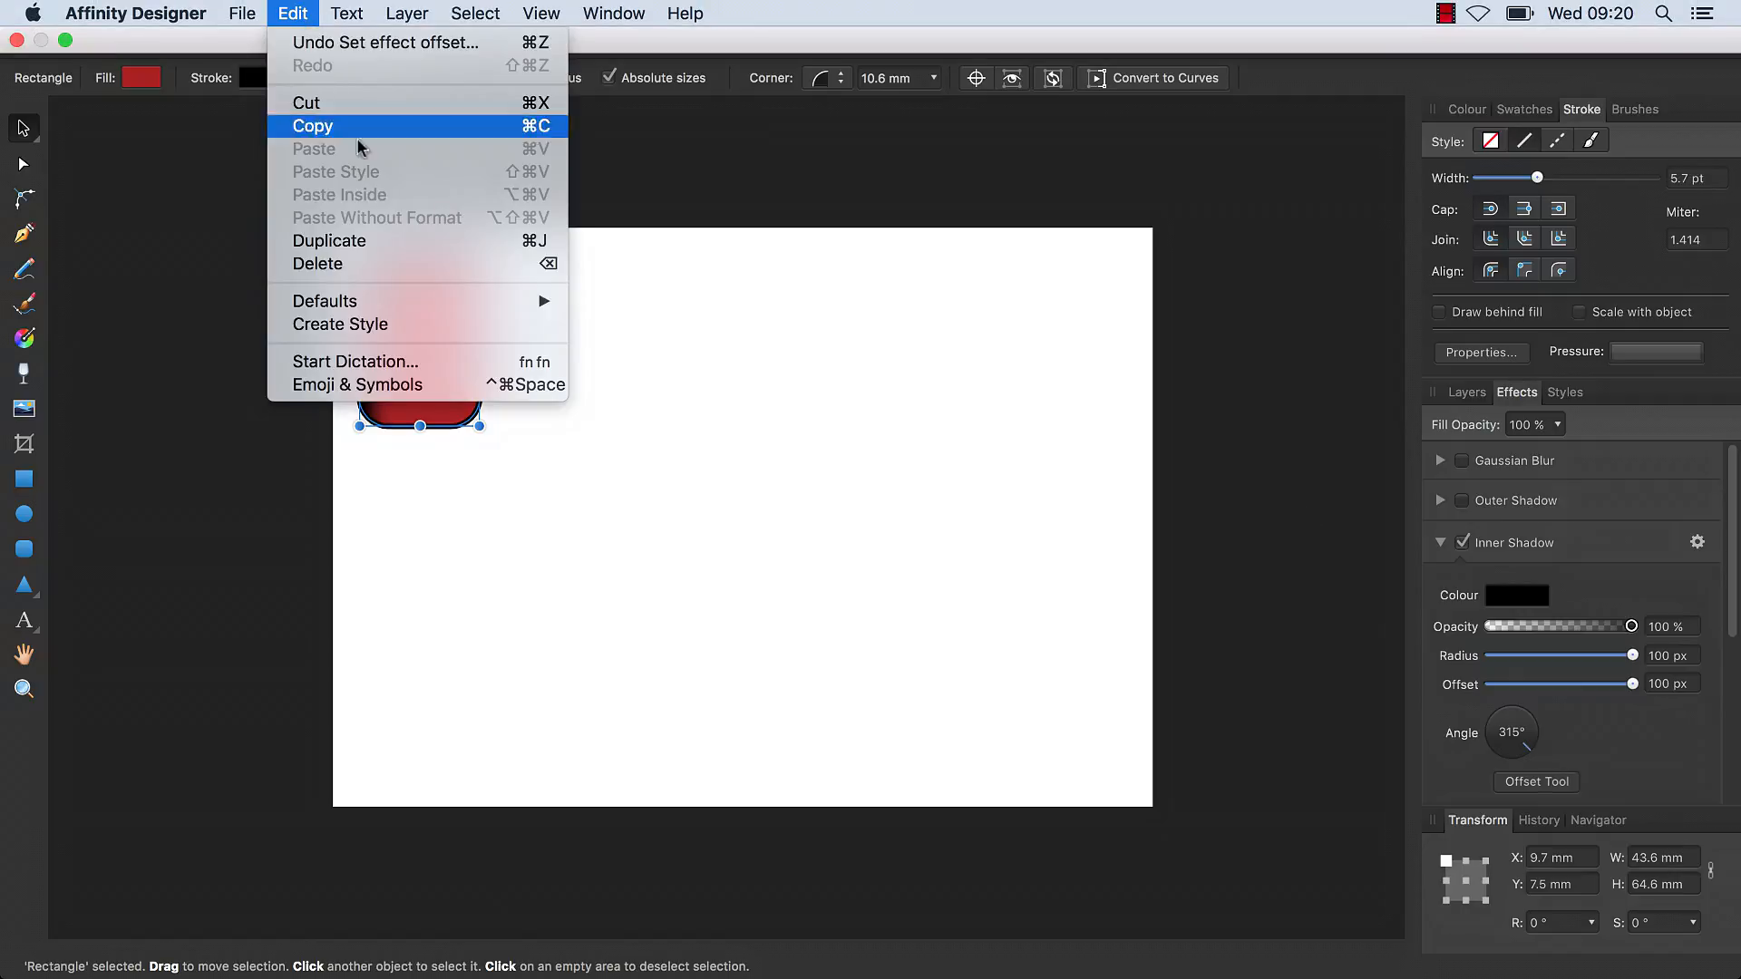
left_click(390, 241)
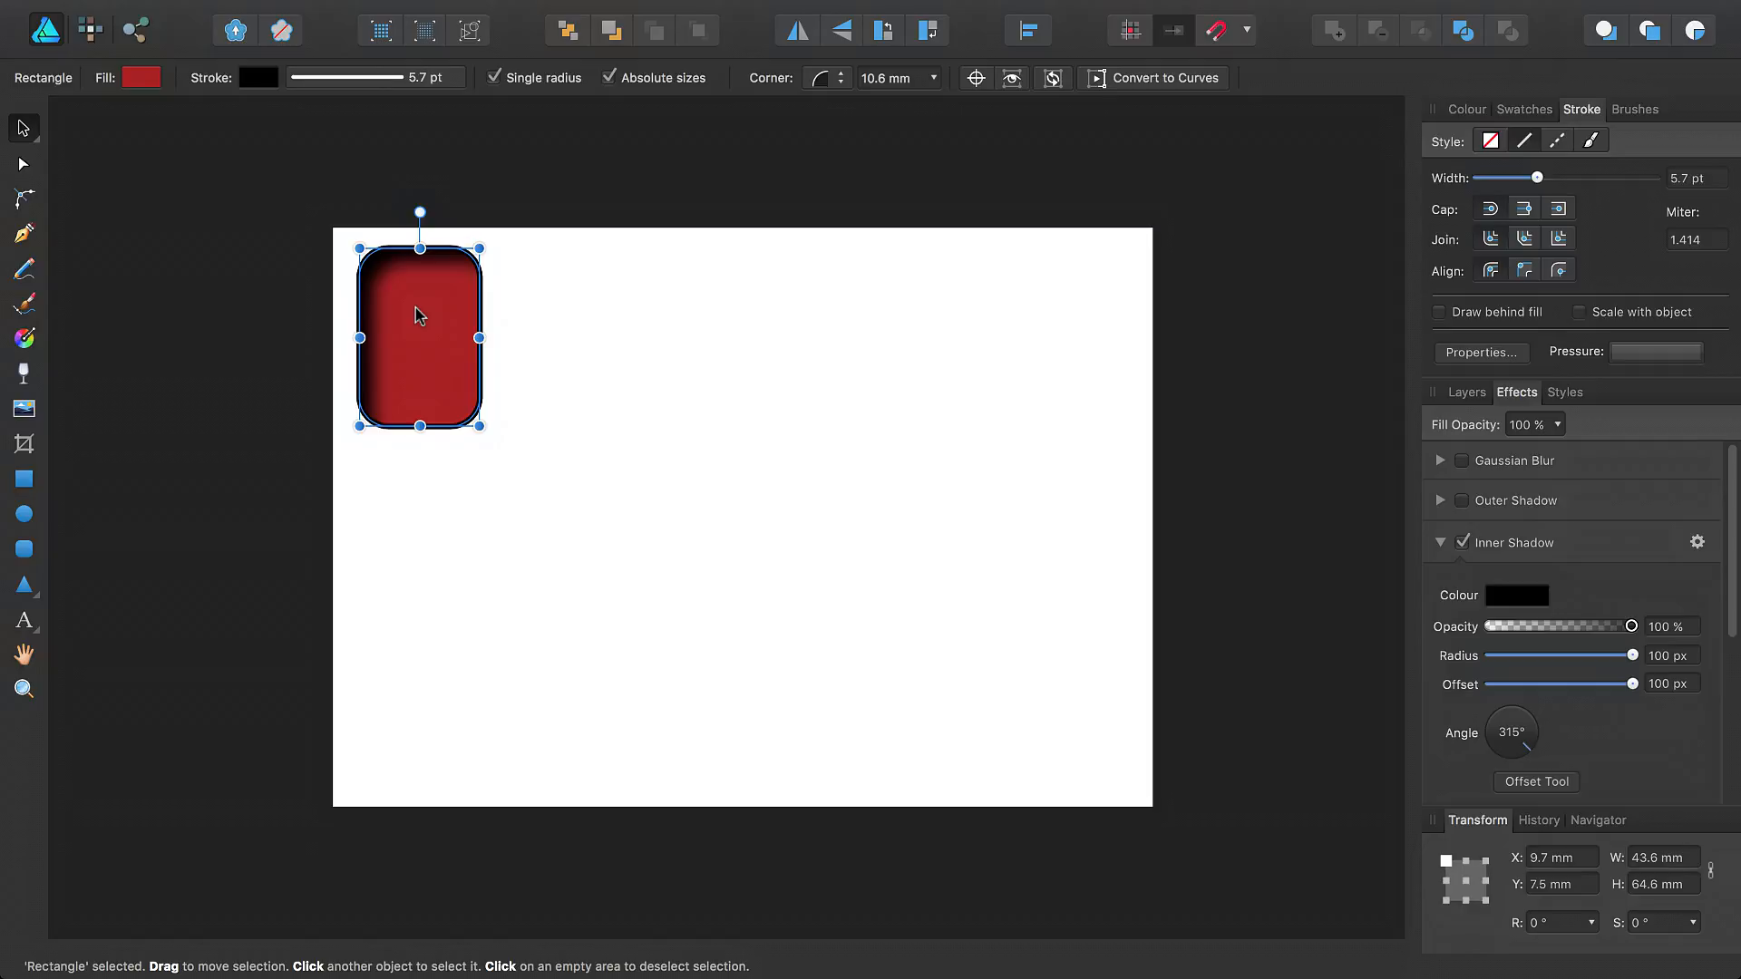
left_click_drag(416, 315, 562, 329)
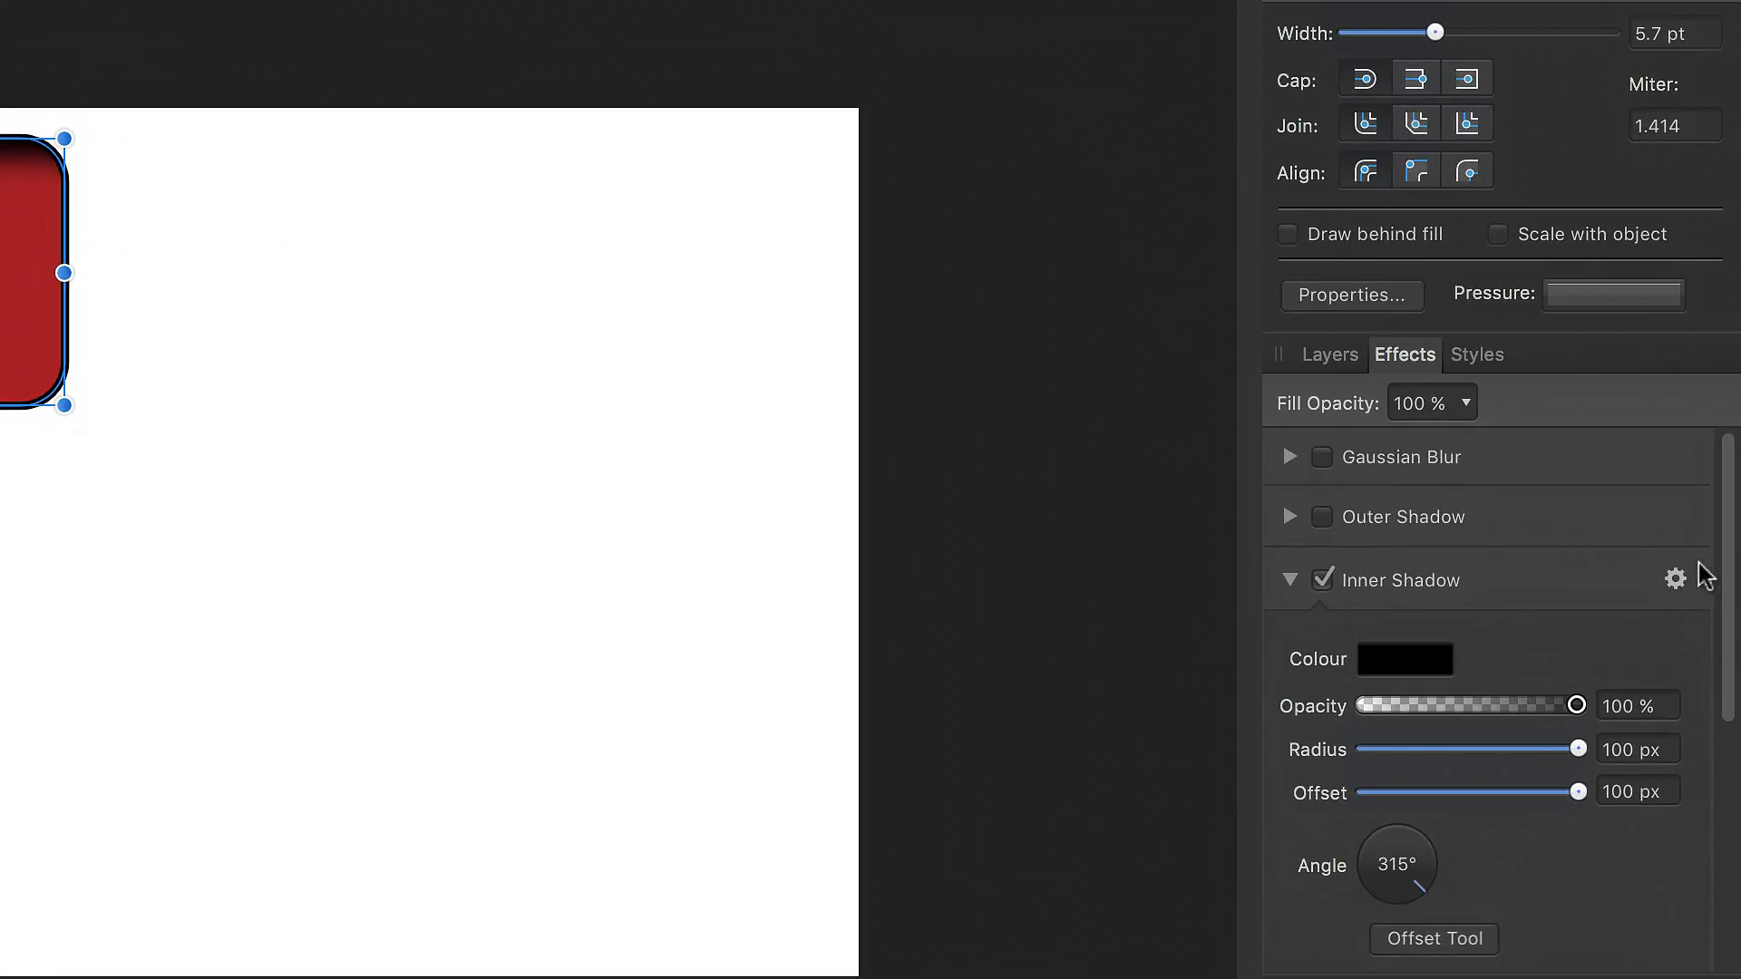
Step: Turn on Scale with Object in the layer effects of the duplicated rectangle
left_click(1677, 582)
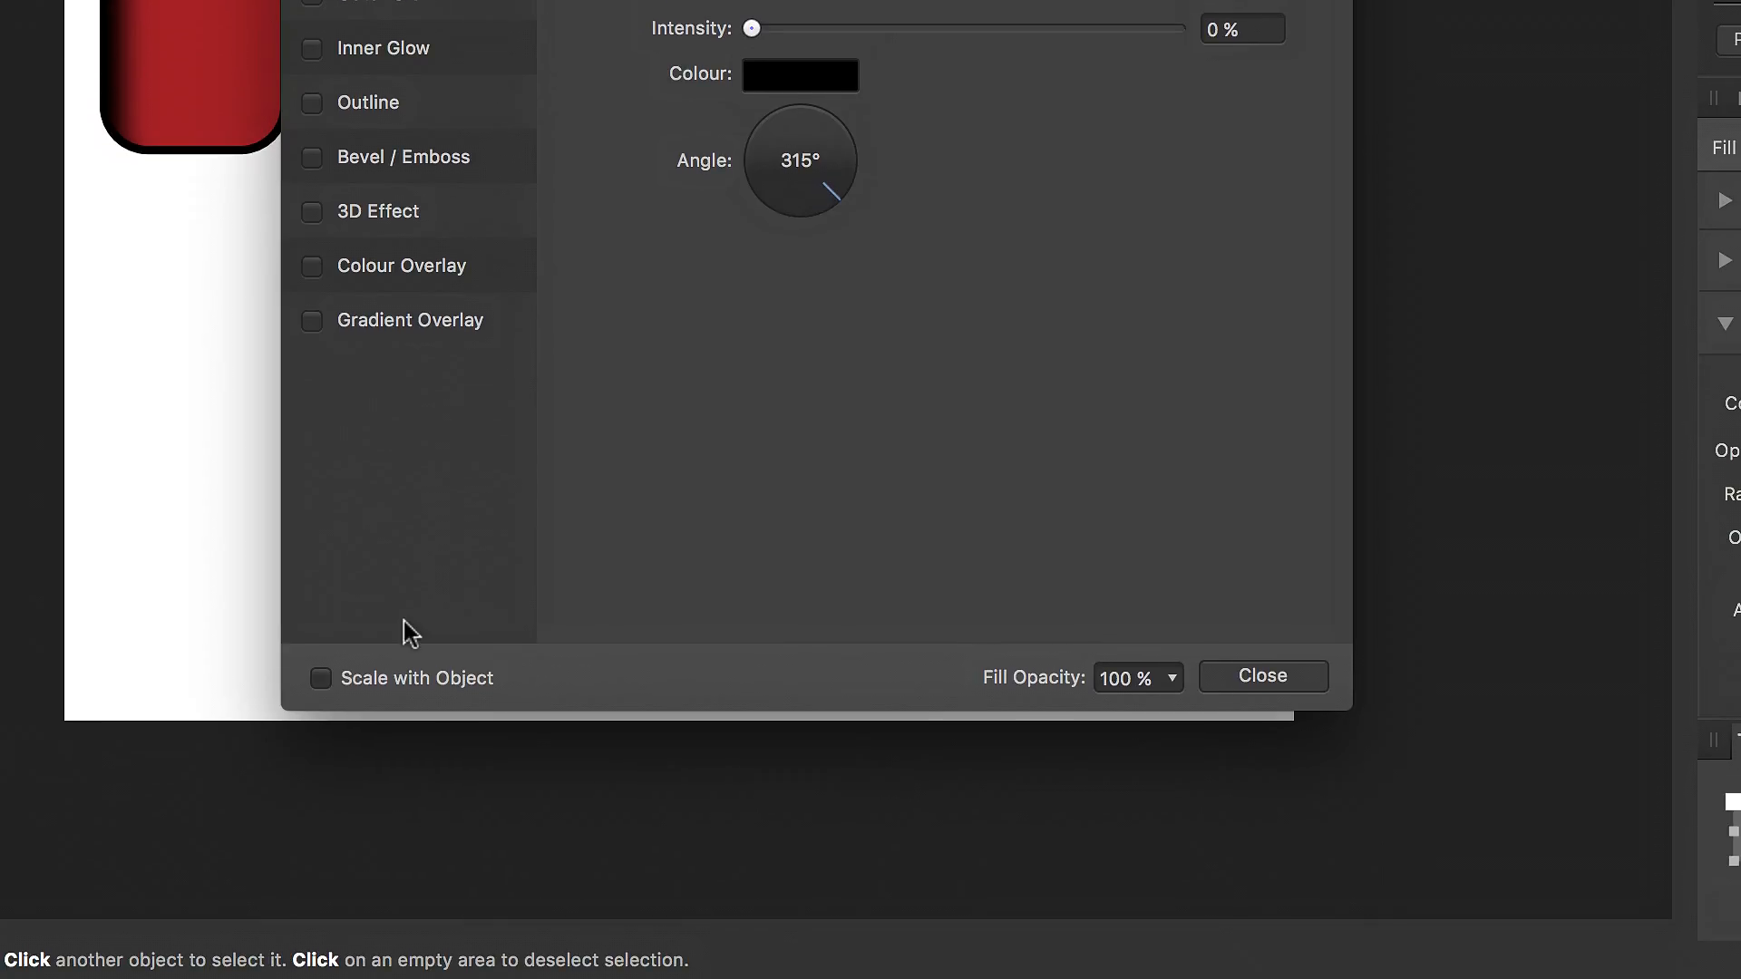
left_click(320, 679)
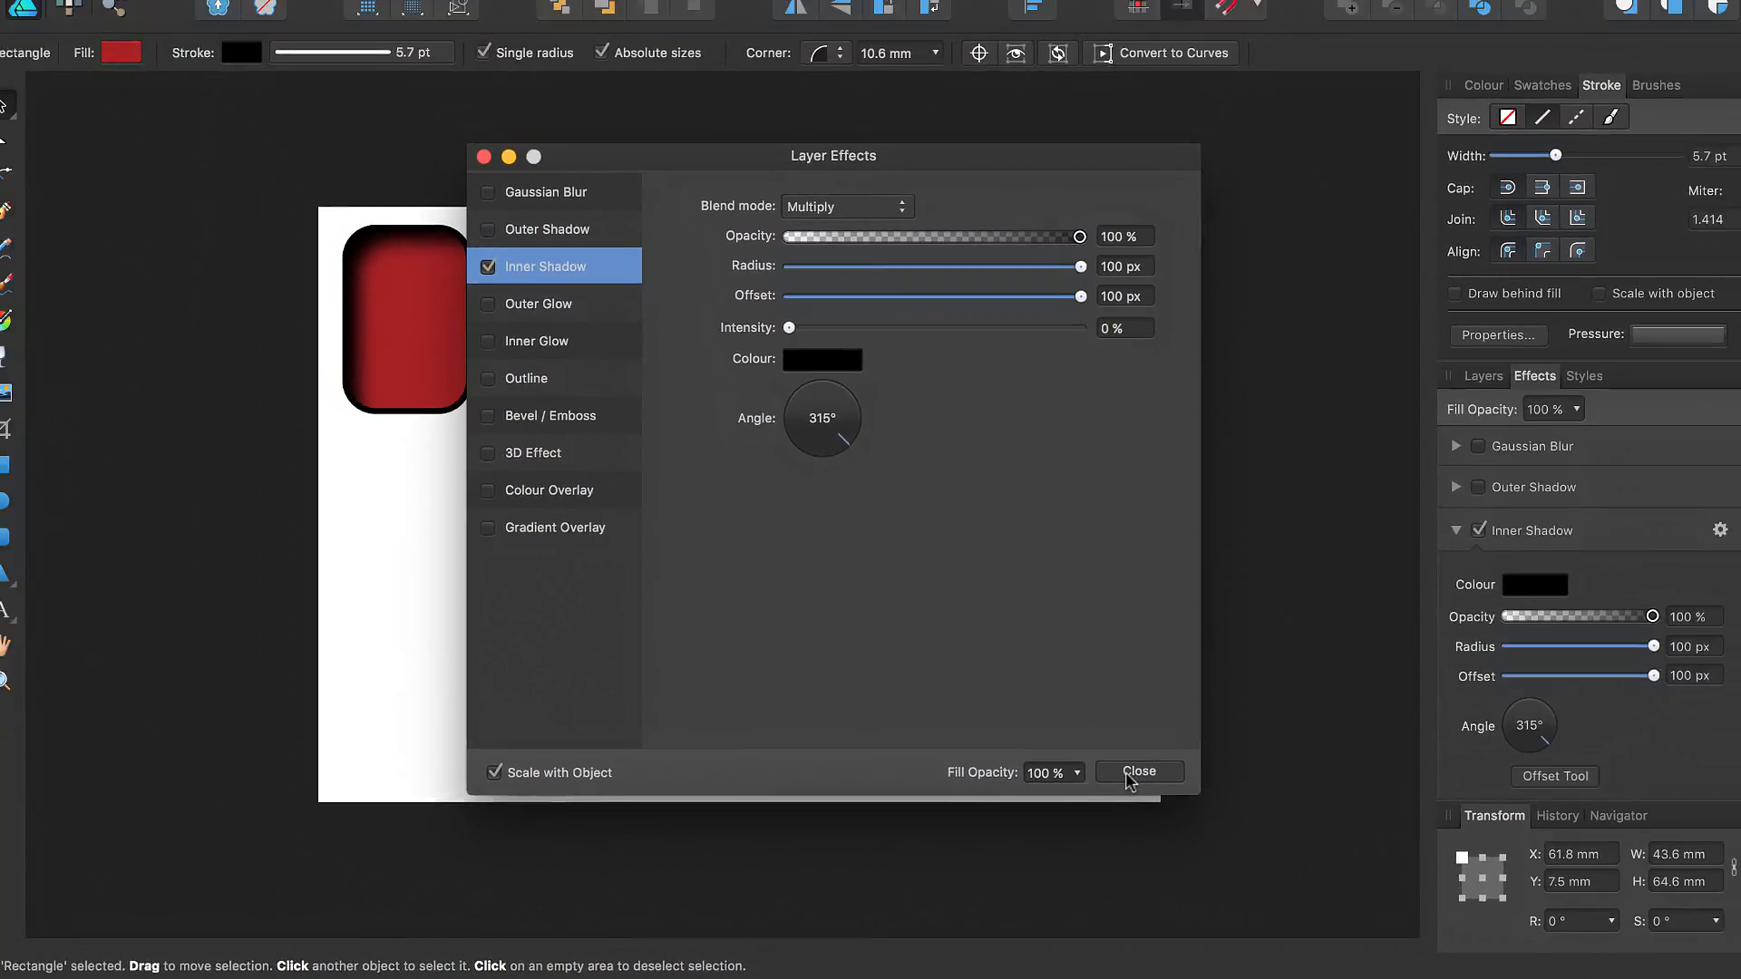
left_click(1235, 698)
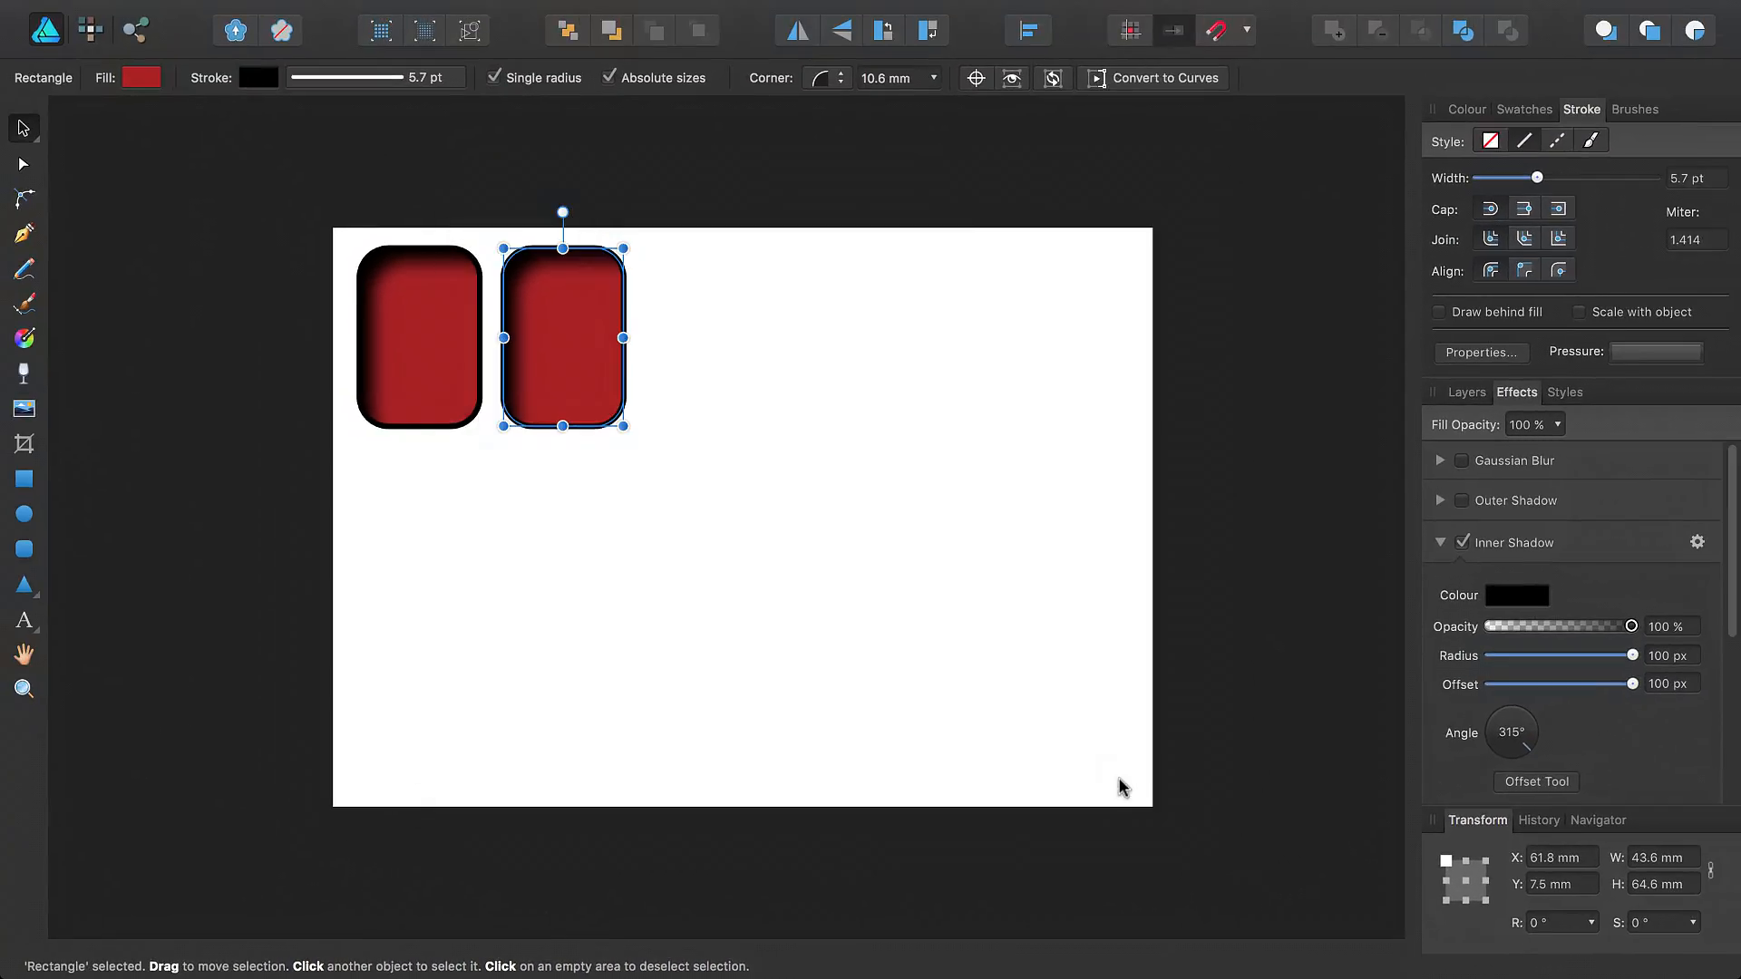
Step: Scale both rectangles up together proportionally until each is about 127 mm wide and 188 mm high, and deselect them
left_click_drag(681, 510, 318, 183)
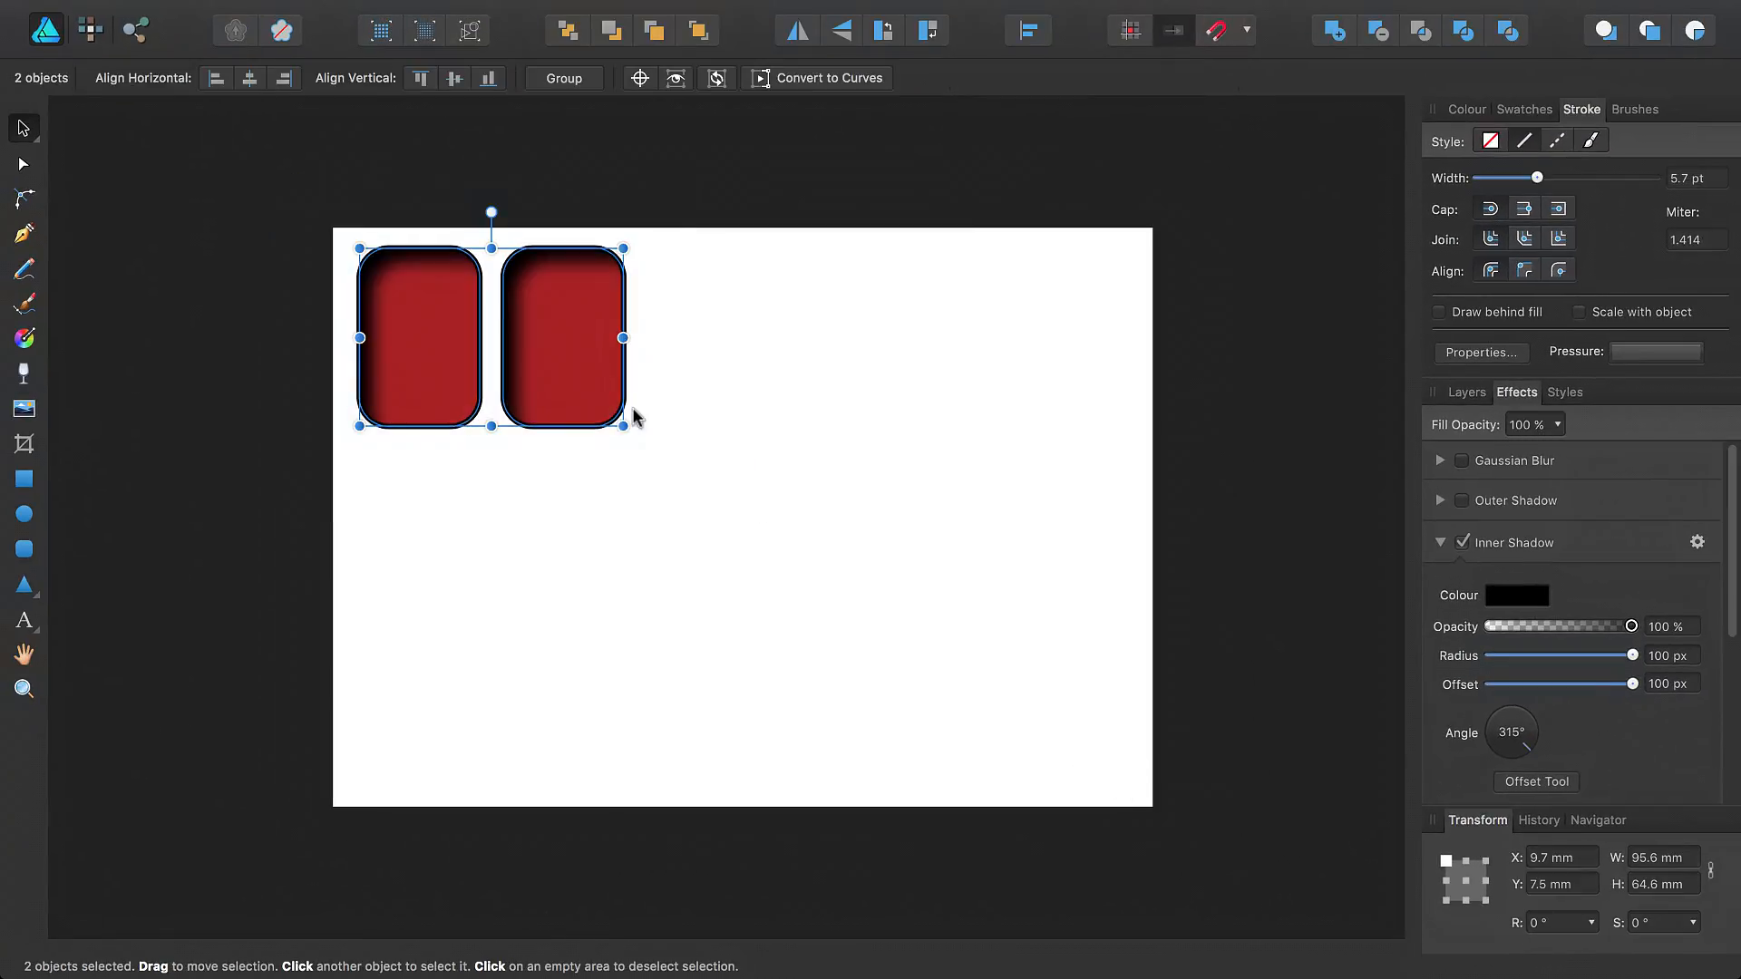
left_click_drag(624, 424, 1102, 801)
left_click(1034, 786)
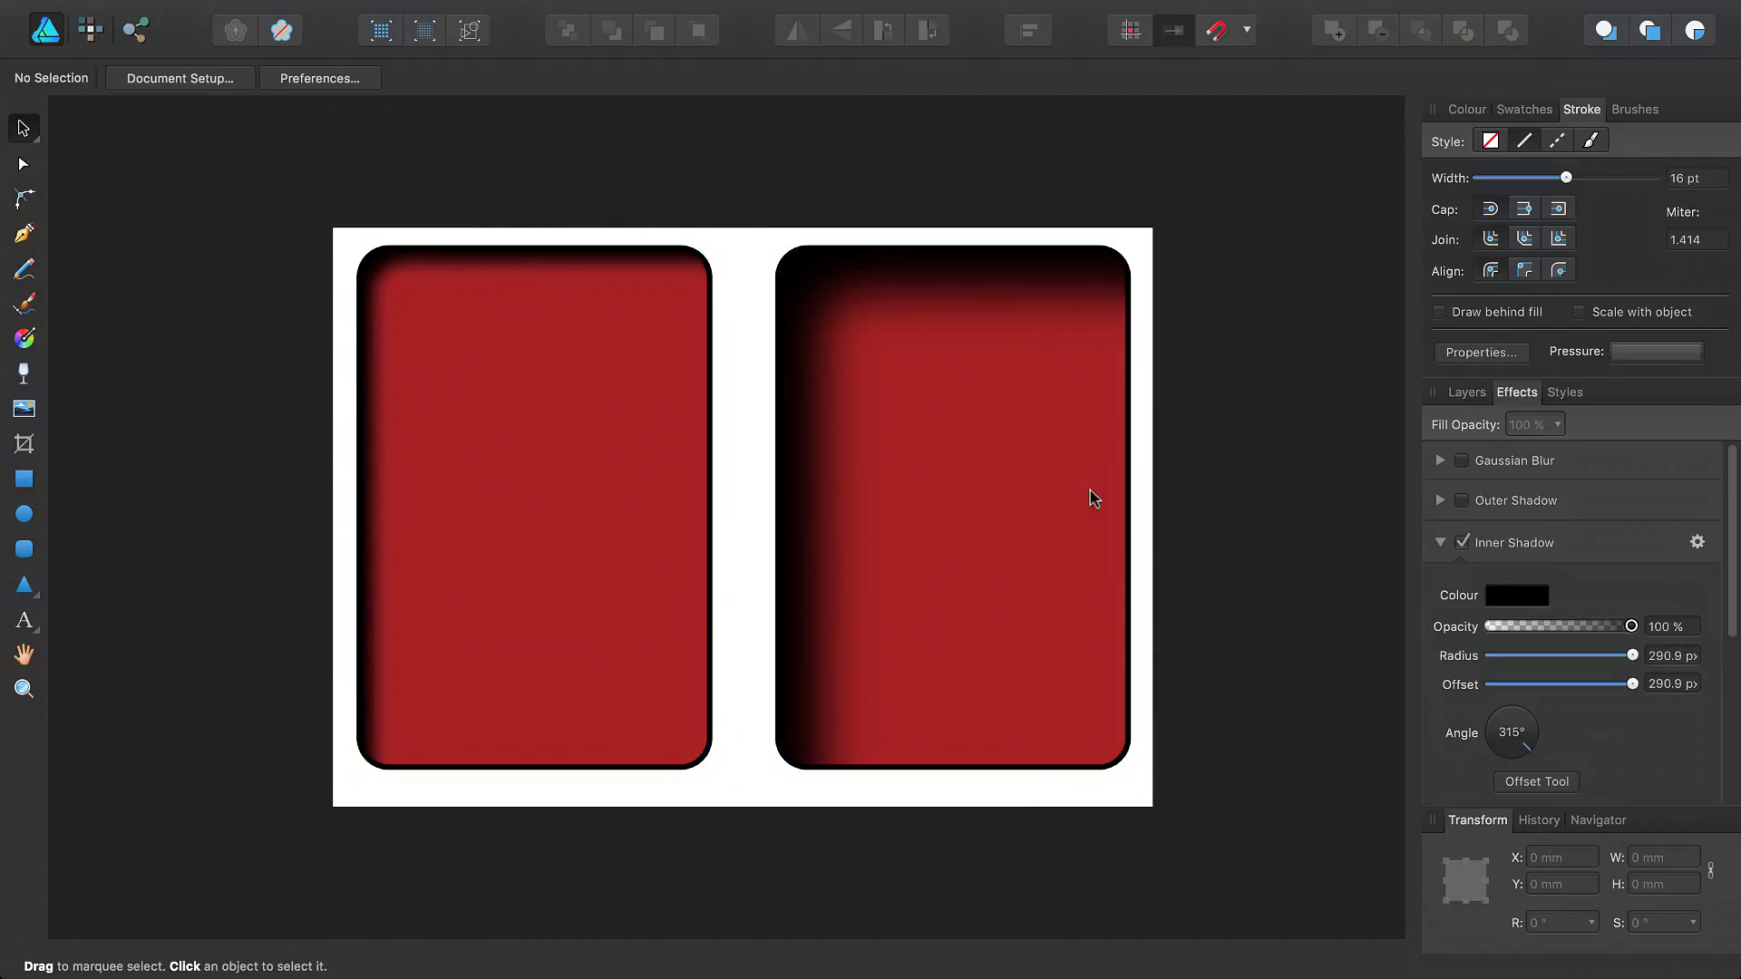
Step: Compare the Inner Shadow radius and offset of the two enlarged rectangles
left_click(940, 530)
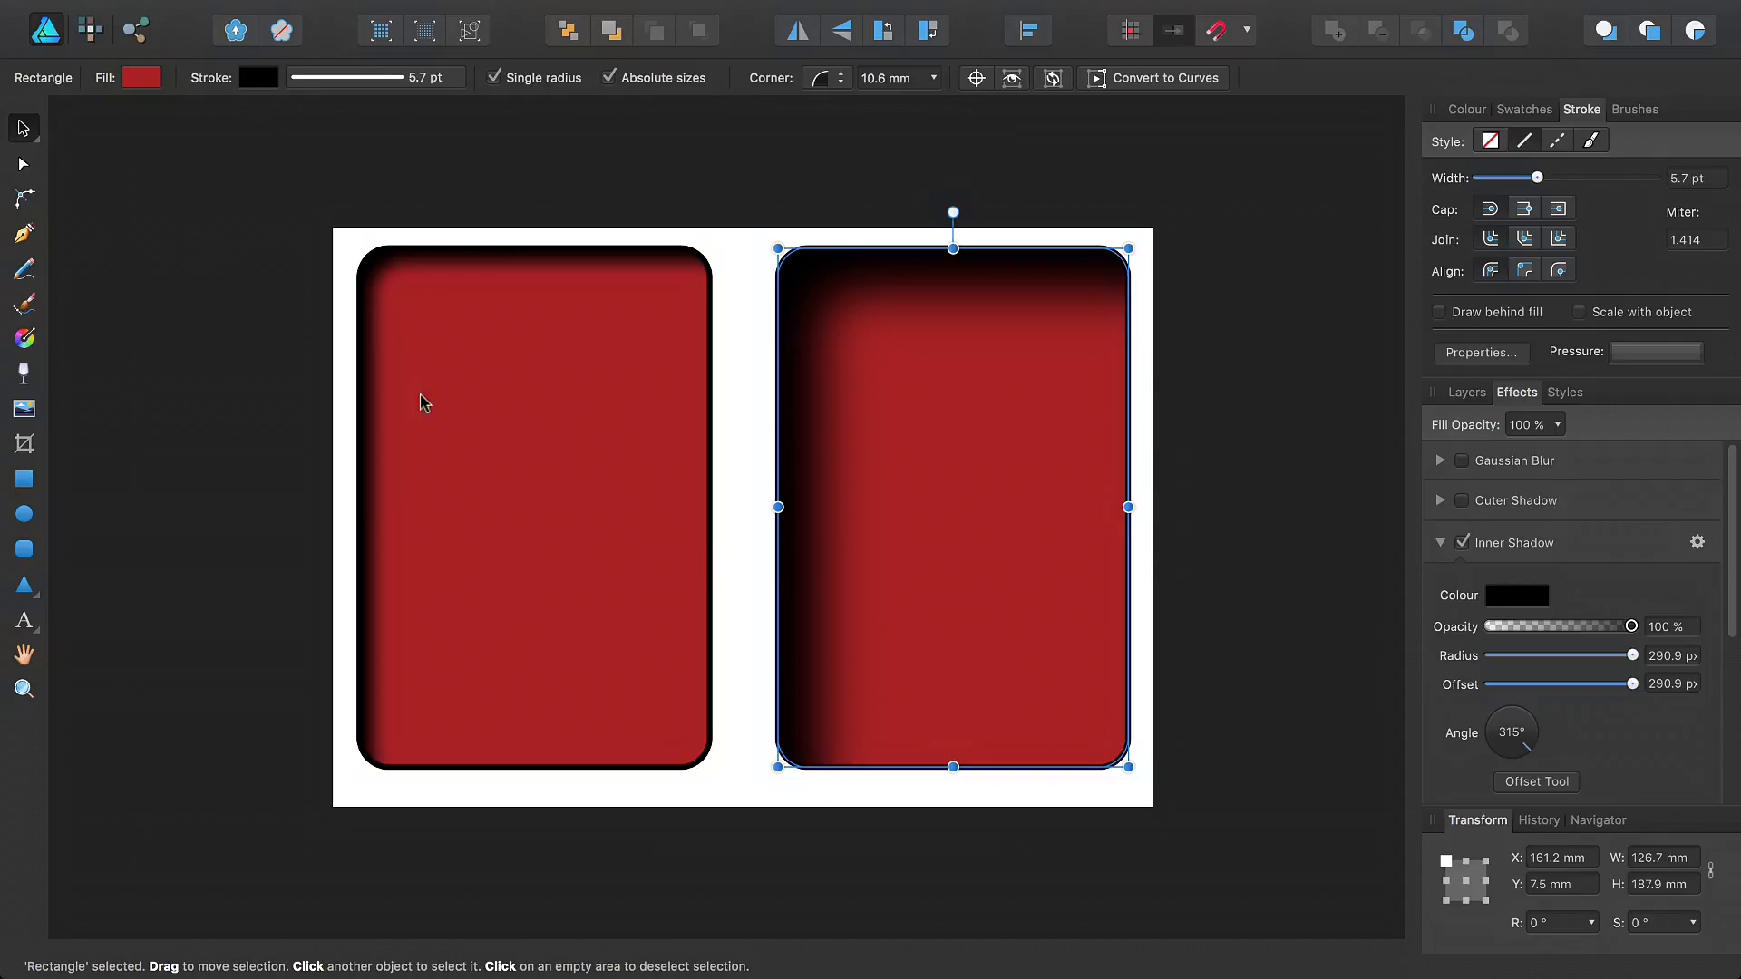
left_click(493, 464)
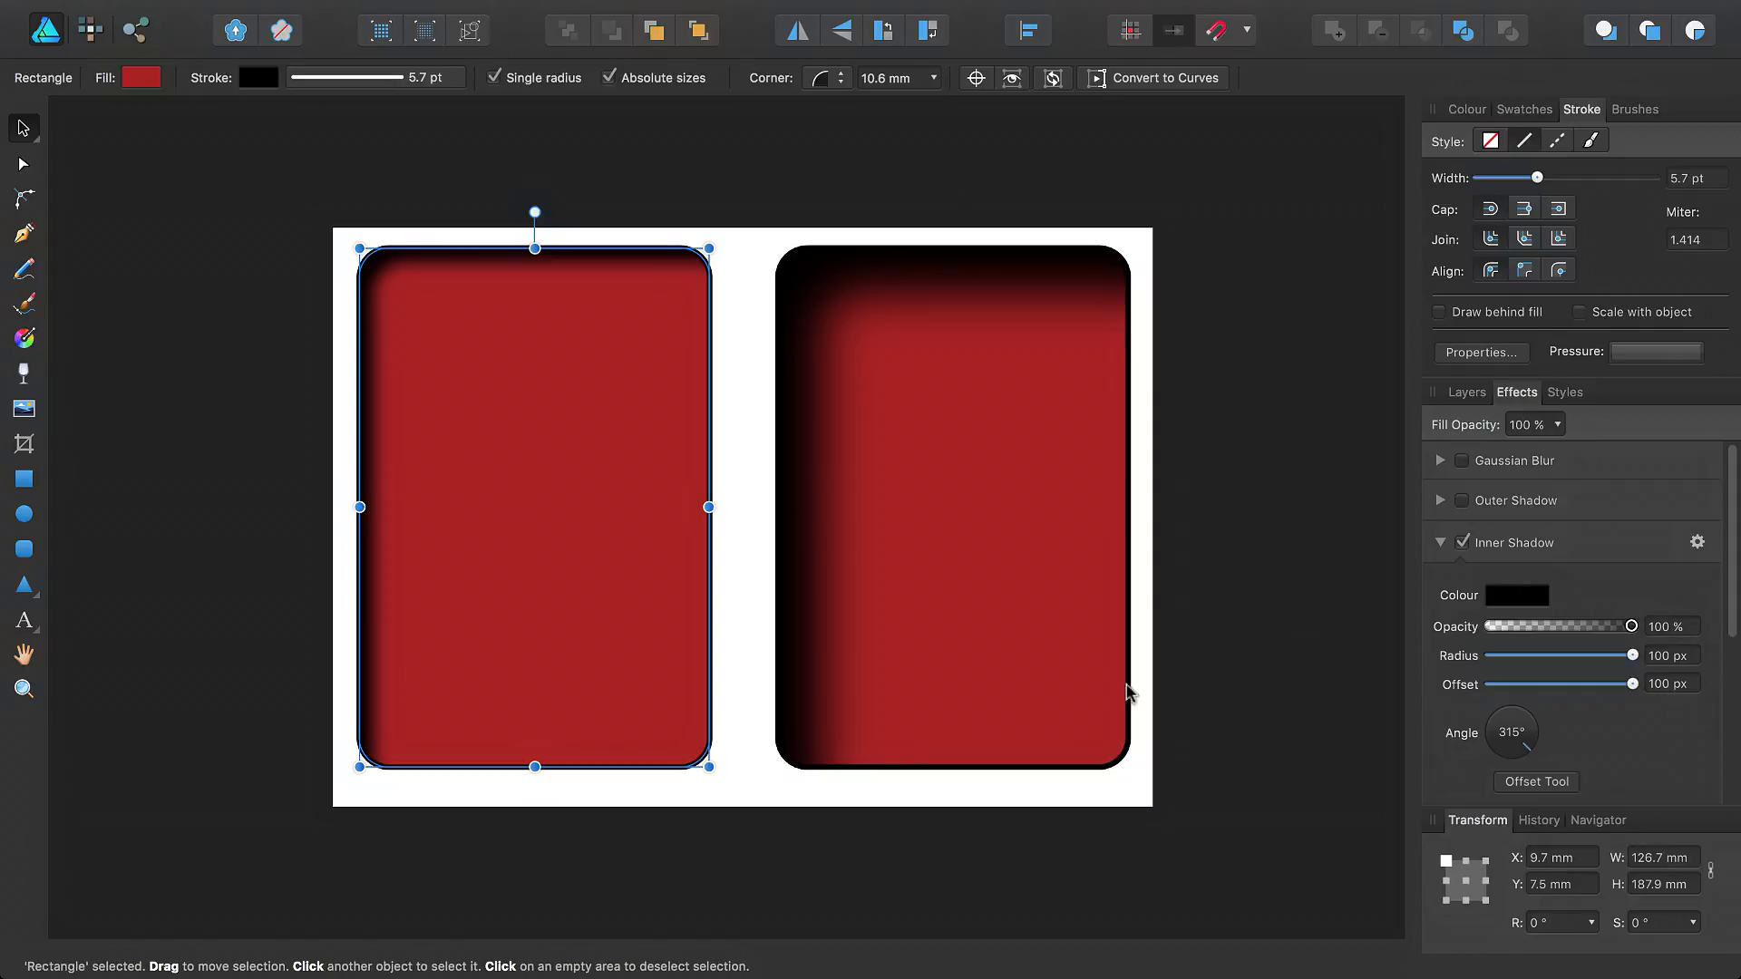
left_click(760, 784)
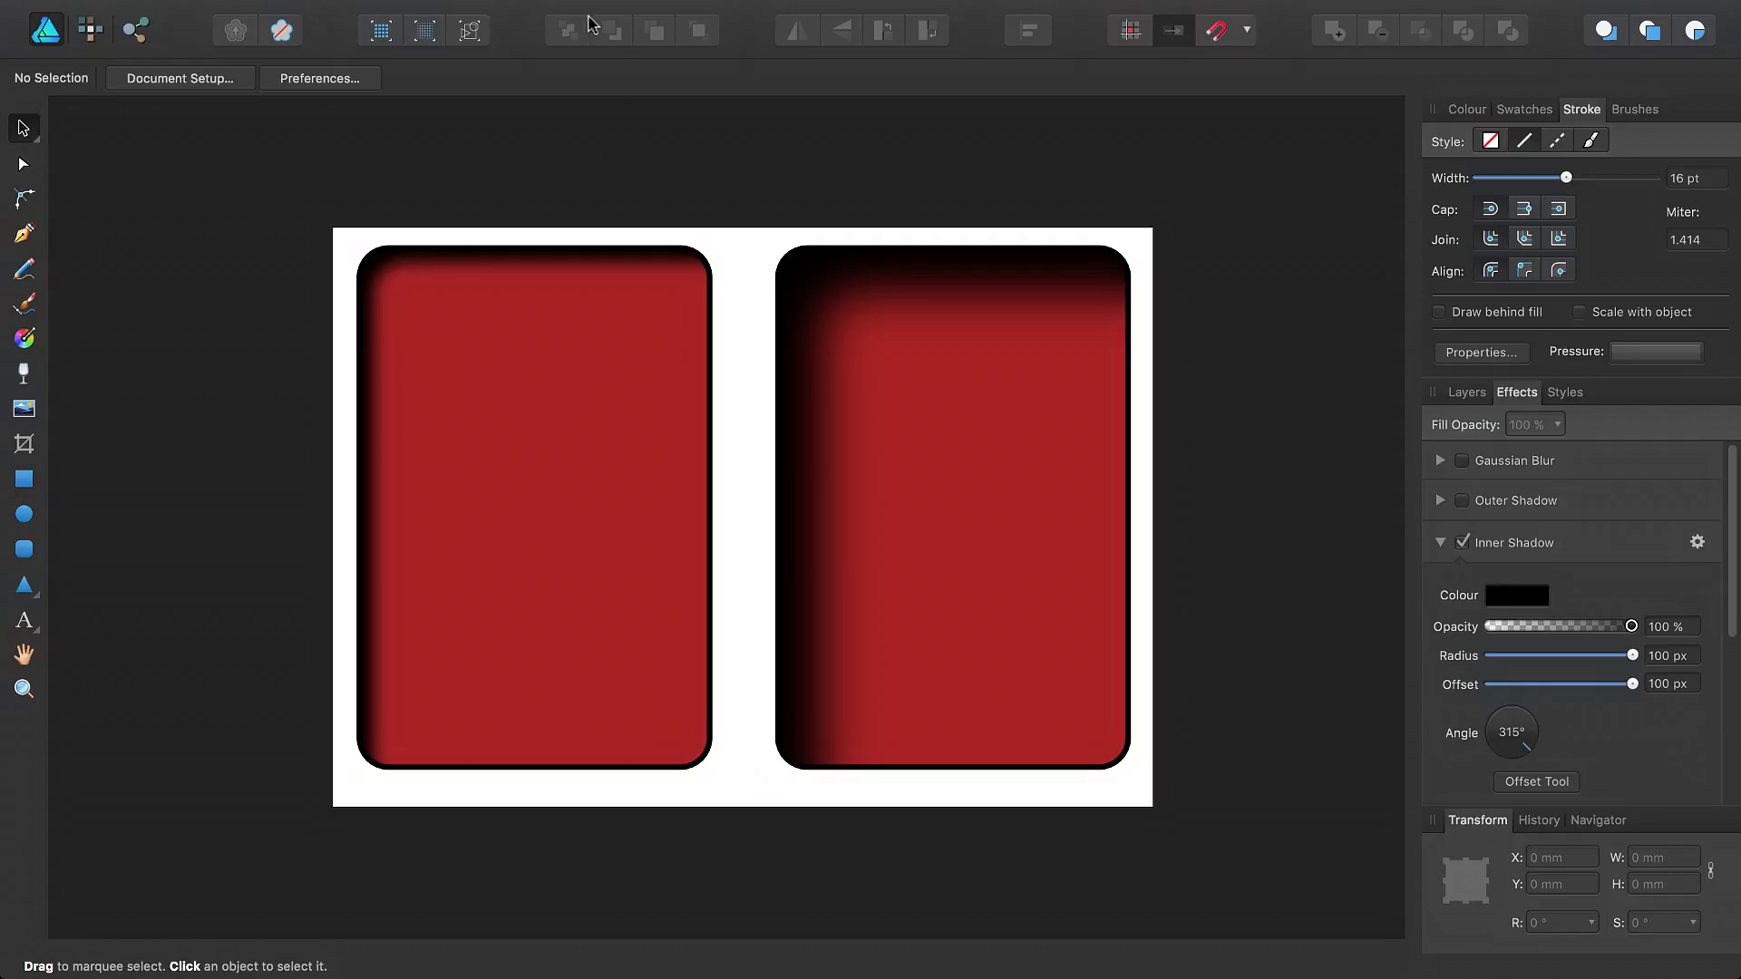
Step: Open the program's built-in help options
mouse_move(583, 14)
left_click(671, 14)
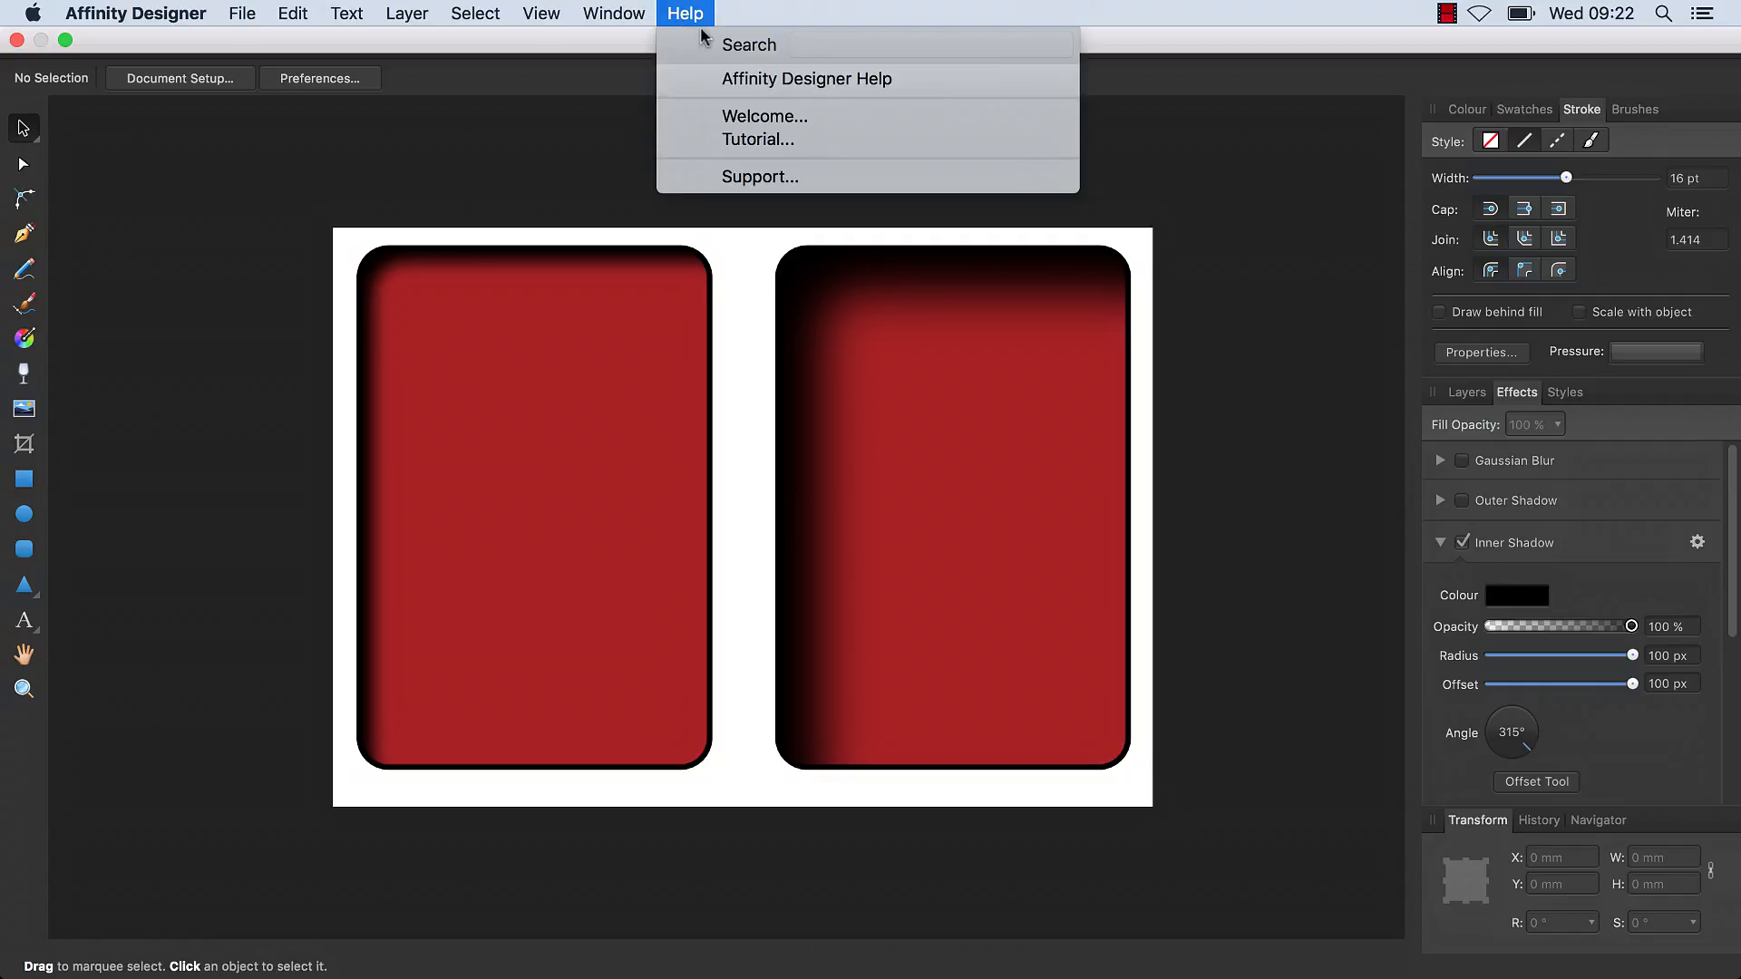